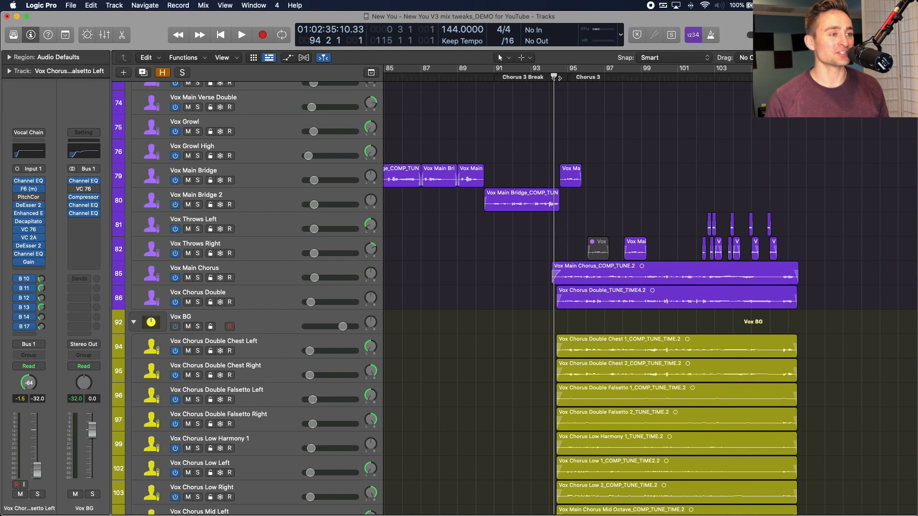
Play Chorus 3 with all vocal tracks active and stop playback after bar 104
{"action": "key", "text": "space"}
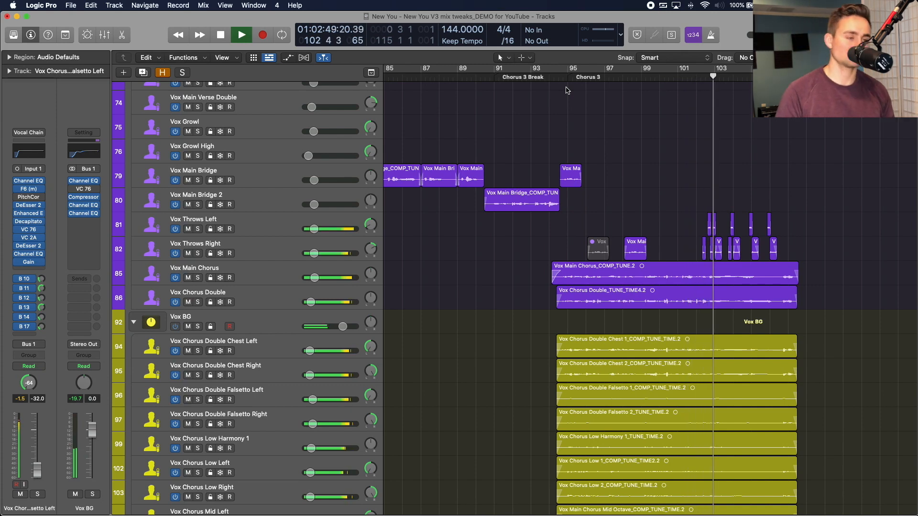
{"action": "scroll", "coordinate": [800, 132], "scroll_direction": "down", "scroll_amount": 1}
{"action": "scroll", "coordinate": [800, 132], "scroll_direction": "down", "scroll_amount": 5}
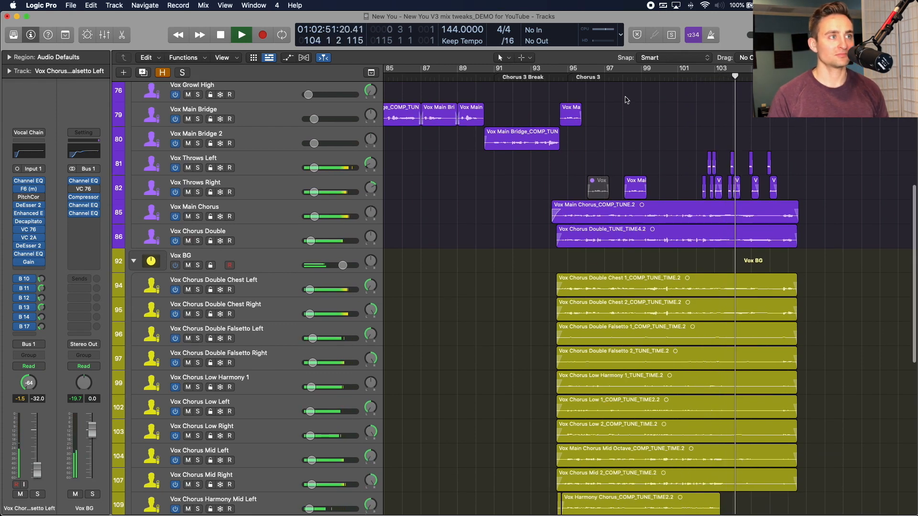
{"action": "key", "text": "space"}
Return the playhead to bar 94 just before Chorus 3 and solo the Vox BG stack
{"action": "left_click", "coordinate": [555, 78]}
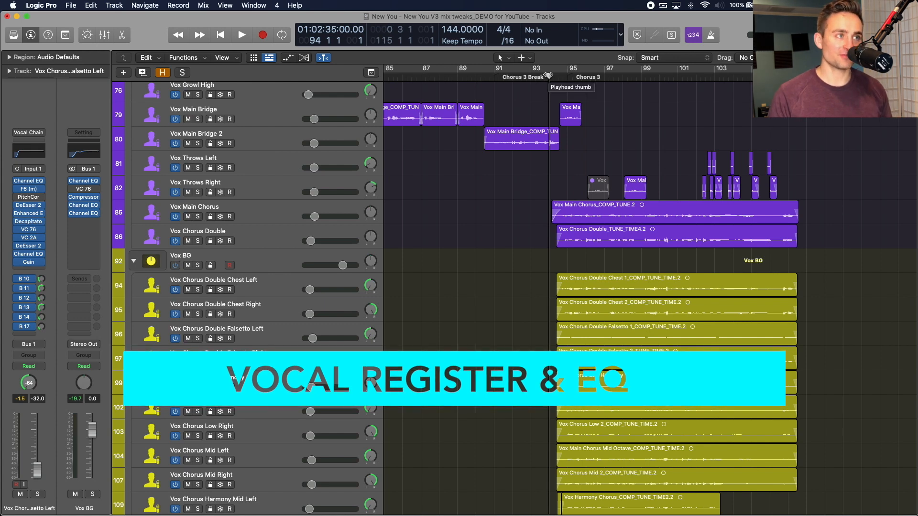
{"action": "left_click", "coordinate": [260, 265]}
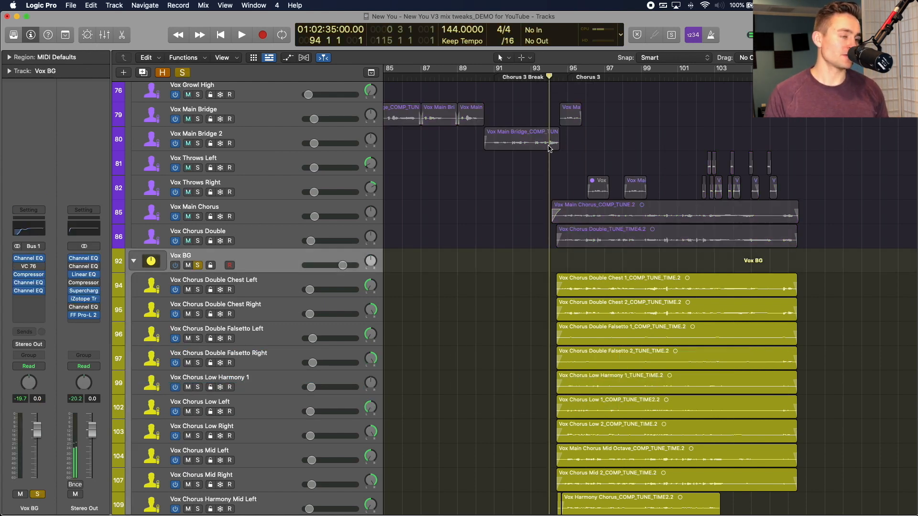
{"action": "key", "text": "s"}
{"action": "scroll", "coordinate": [549, 148], "scroll_direction": "down", "scroll_amount": 8}
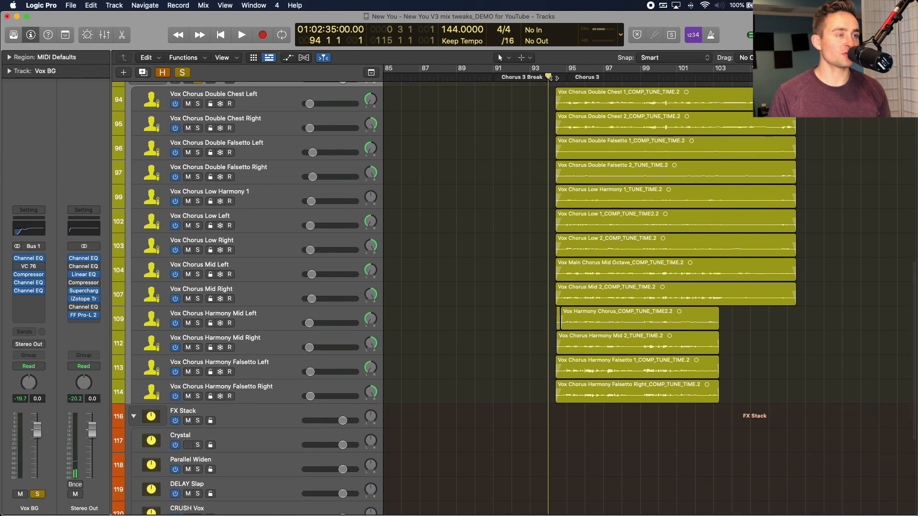
{"action": "scroll", "coordinate": [452, 102], "scroll_direction": "up", "scroll_amount": 5}
{"action": "scroll", "coordinate": [452, 102], "scroll_direction": "right", "scroll_amount": 2}
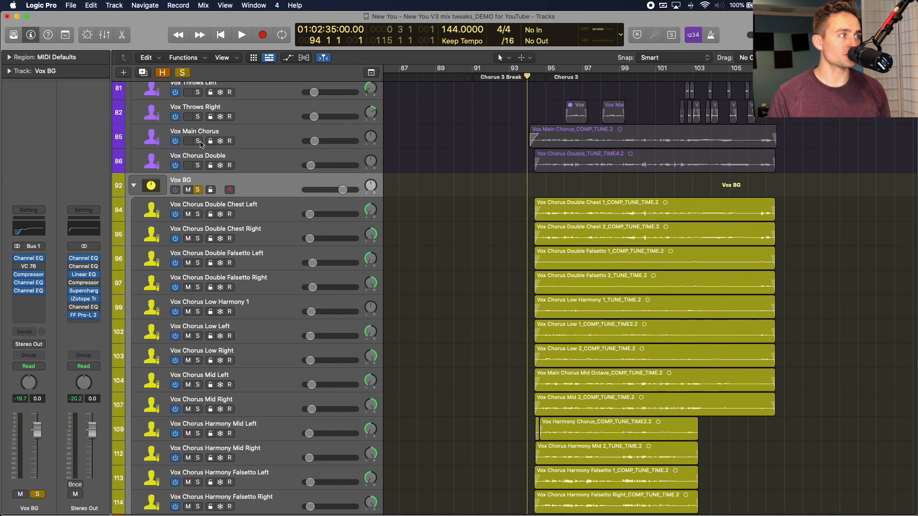
Solo the Vox Main Chorus track alongside the Vox BG stack and audition the opening bars of Chorus 3
{"action": "left_click", "coordinate": [198, 141]}
{"action": "key", "text": "space"}
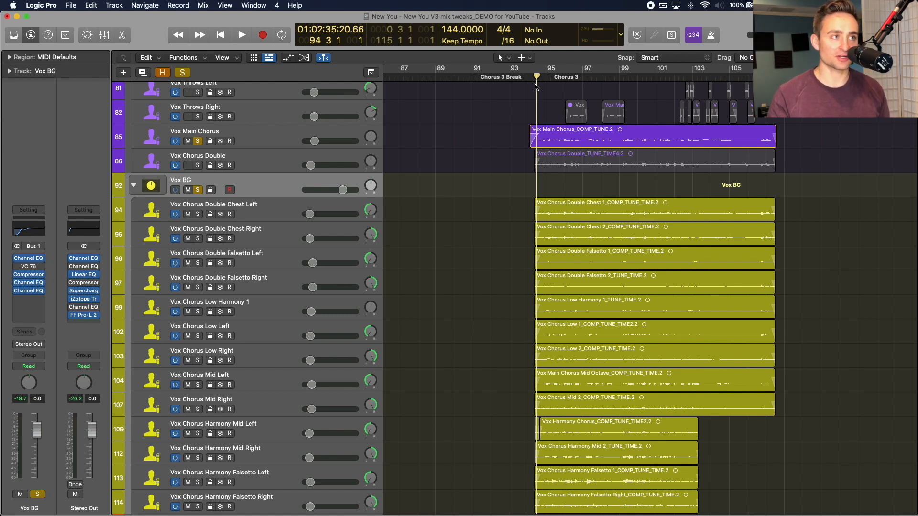
{"action": "key", "text": "space"}
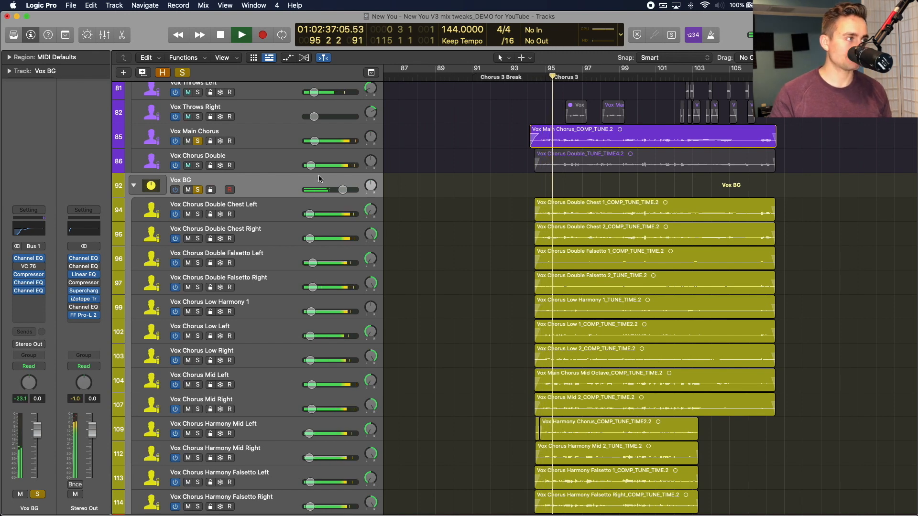
{"action": "scroll", "coordinate": [478, 158], "scroll_direction": "down", "scroll_amount": 3}
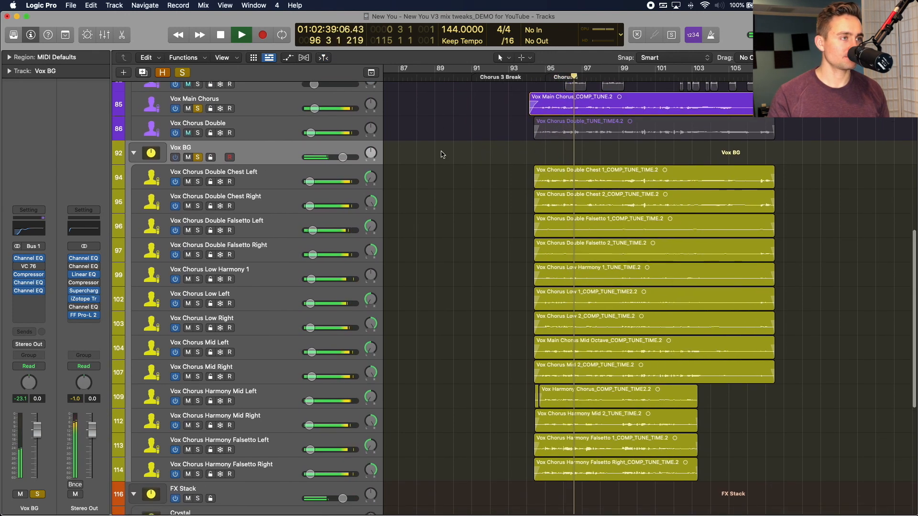
{"action": "key", "text": "space"}
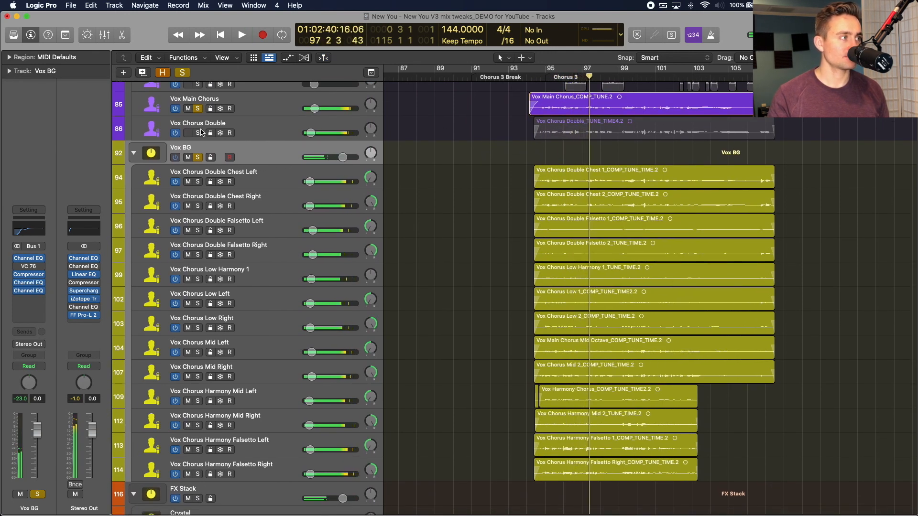
Take Vox Main Chorus out of solo, select the Vox Chorus Double Chest Left track, and place the playhead at bar 95
{"action": "left_click", "coordinate": [198, 108]}
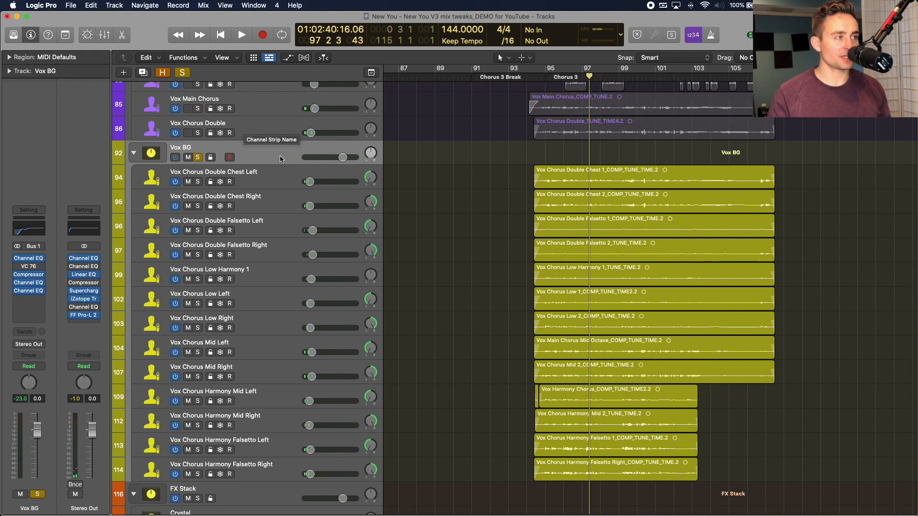
{"action": "left_click", "coordinate": [269, 180]}
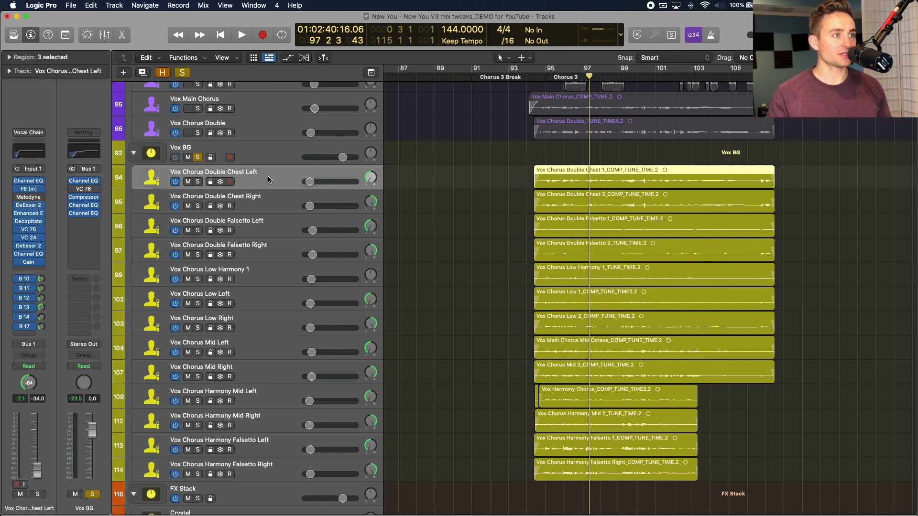
{"action": "scroll", "coordinate": [373, 143], "scroll_direction": "down", "scroll_amount": 1}
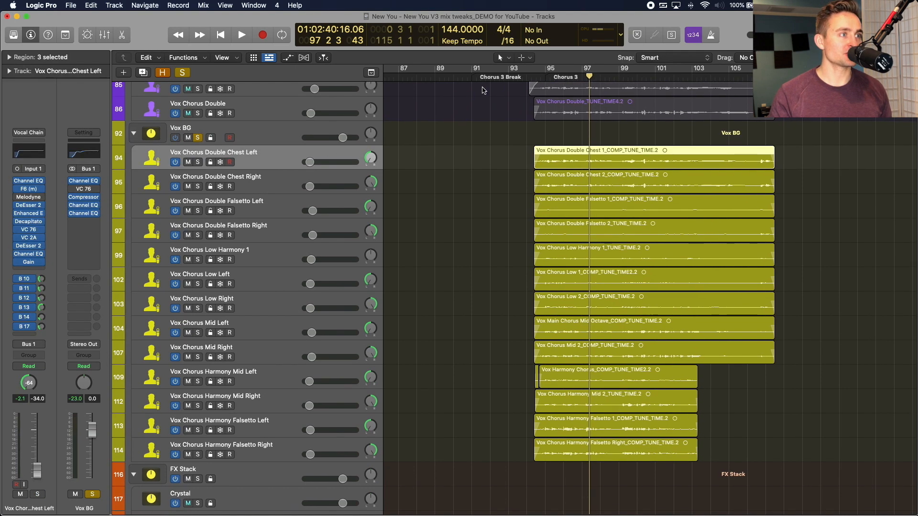
{"action": "left_click", "coordinate": [540, 80]}
{"action": "scroll", "coordinate": [540, 80], "scroll_direction": "down", "scroll_amount": 3}
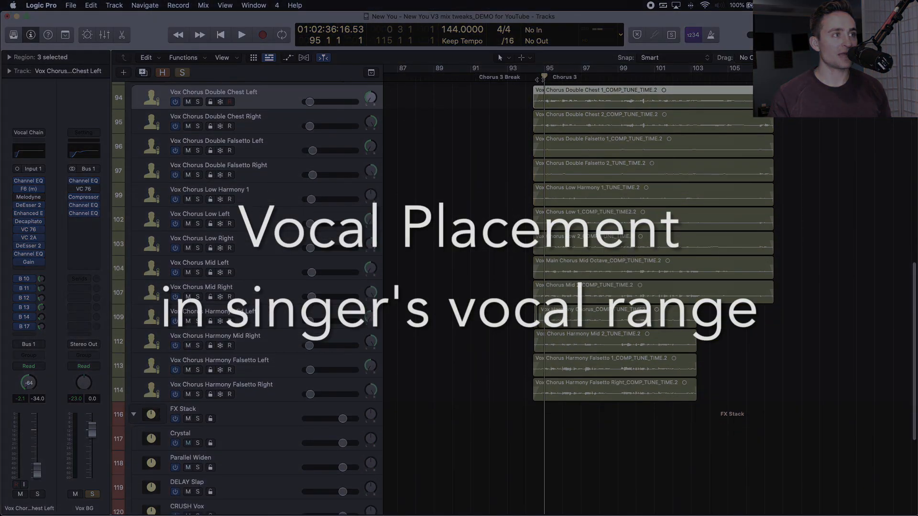
{"action": "scroll", "coordinate": [540, 80], "scroll_direction": "up", "scroll_amount": 1}
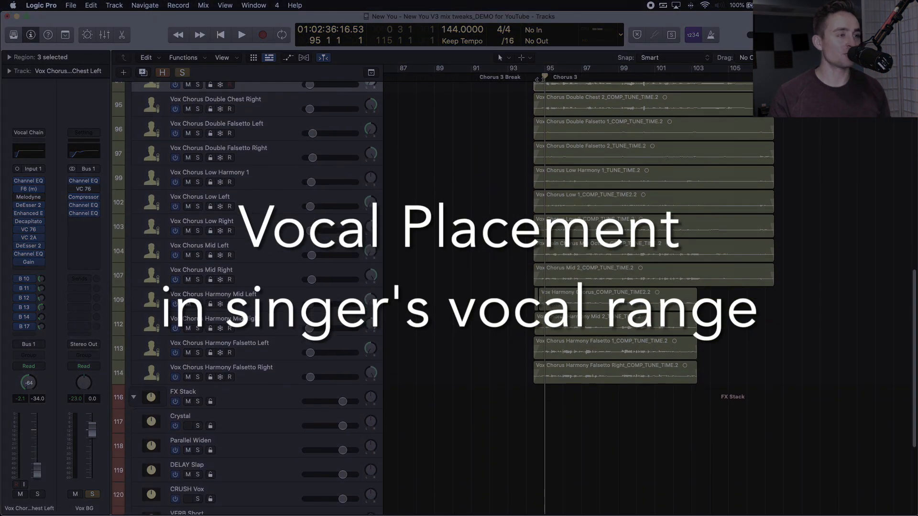
{"action": "scroll", "coordinate": [199, 144], "scroll_direction": "up", "scroll_amount": 5}
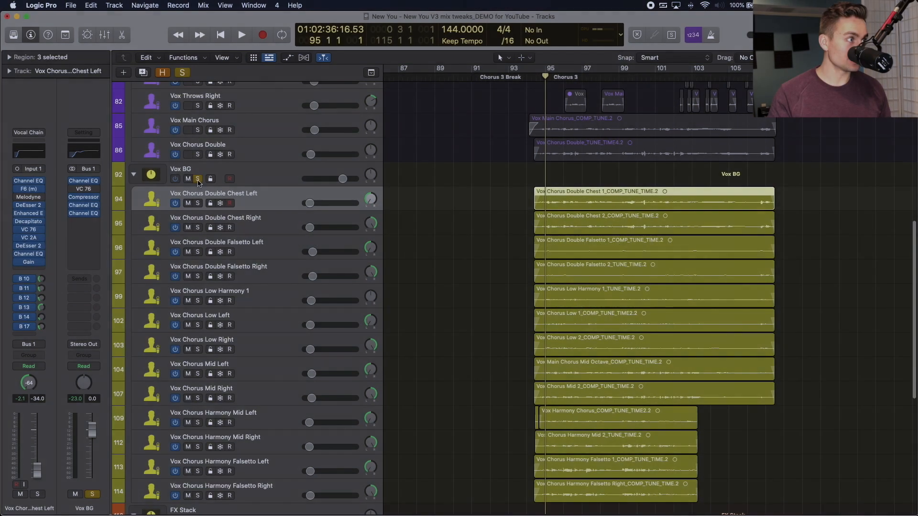
Switch the solo from the Vox BG stack to the Vox Main Chorus track and play it from bar 95
{"action": "left_click", "coordinate": [198, 179]}
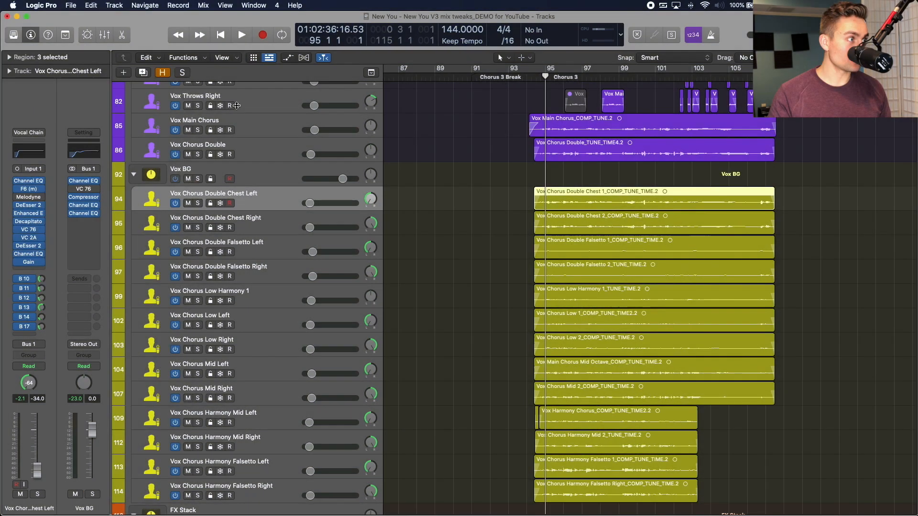
{"action": "left_click", "coordinate": [269, 130]}
{"action": "left_click", "coordinate": [197, 130]}
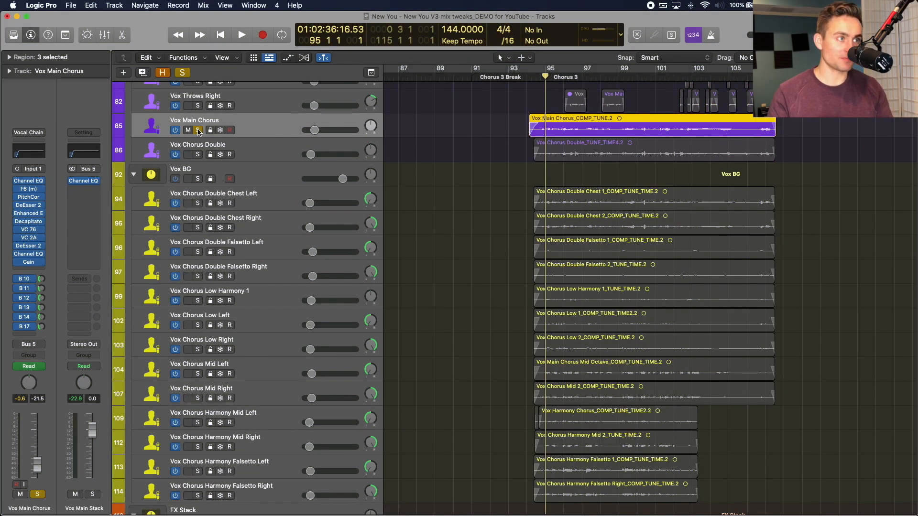
{"action": "key", "text": "space"}
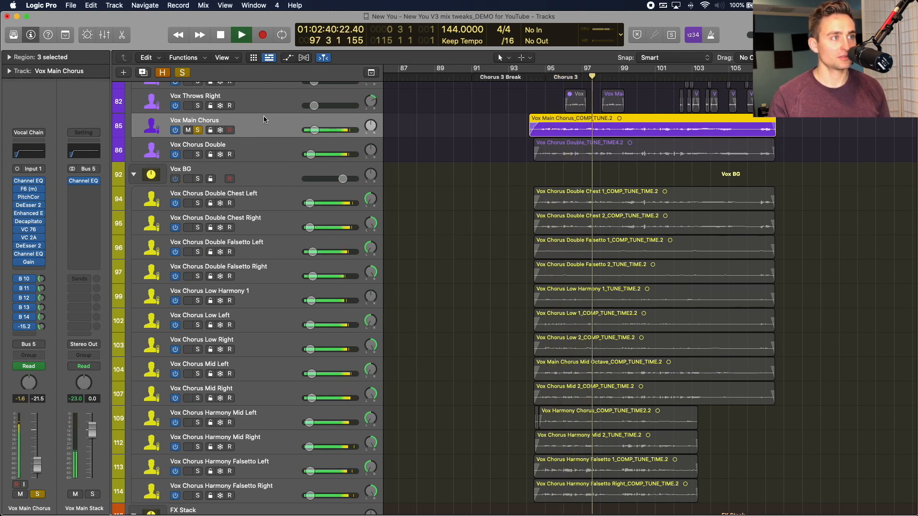
{"action": "key", "text": "space"}
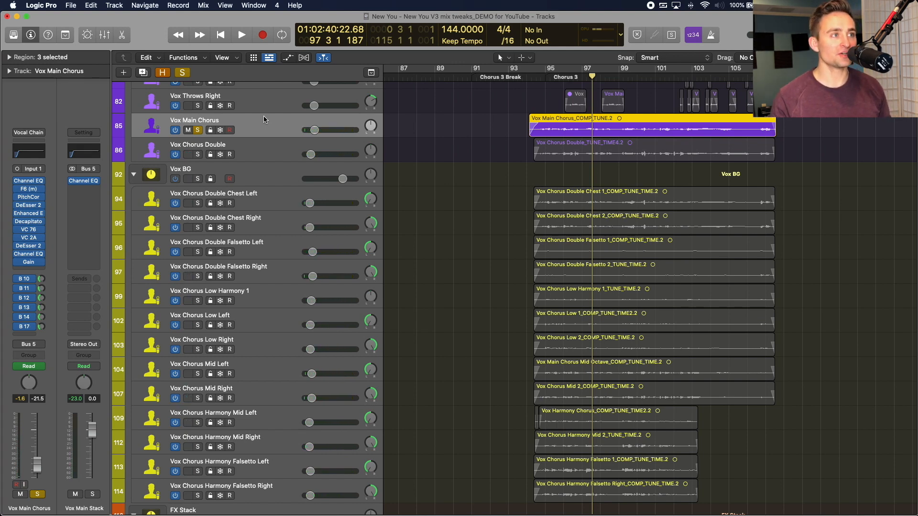
Remove the solo from the Vox Main Chorus track and look over the background vocal tracks in the Vox BG stack
{"action": "scroll", "coordinate": [263, 117], "scroll_direction": "down", "scroll_amount": 3}
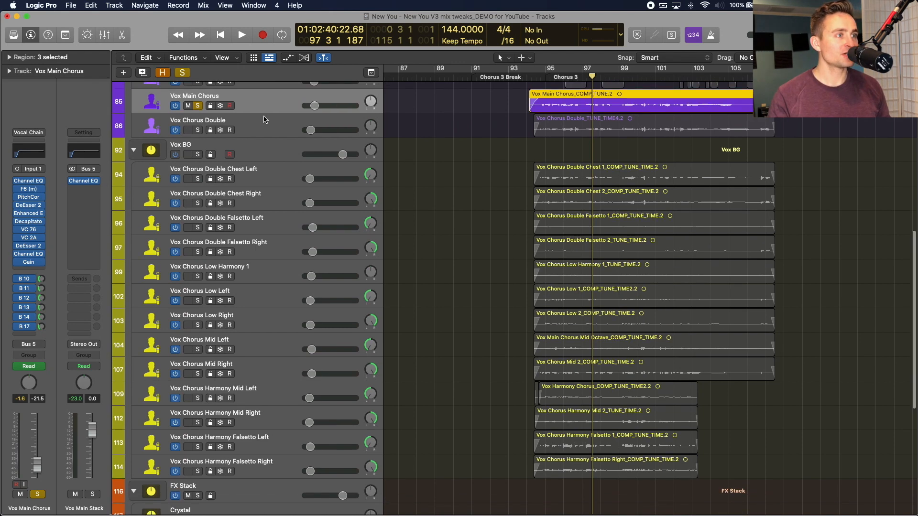
{"action": "scroll", "coordinate": [263, 118], "scroll_direction": "up", "scroll_amount": 2}
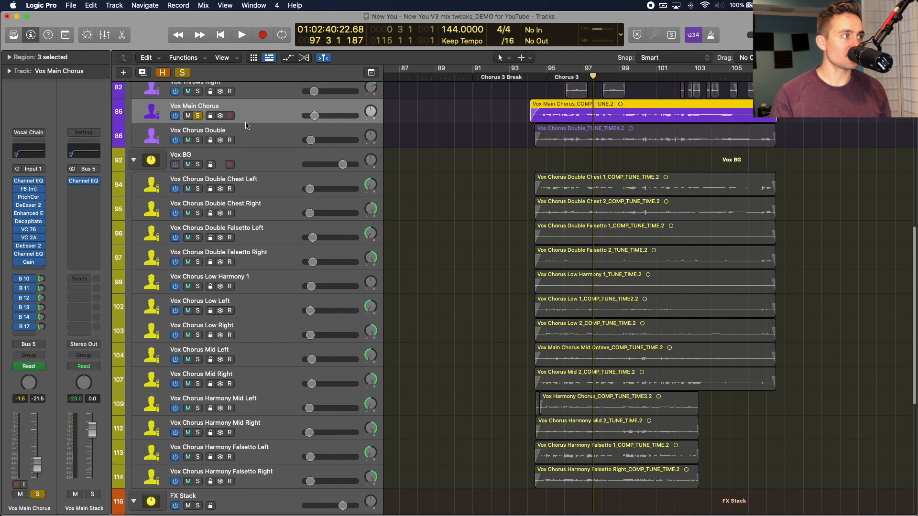
{"action": "left_click", "coordinate": [197, 116]}
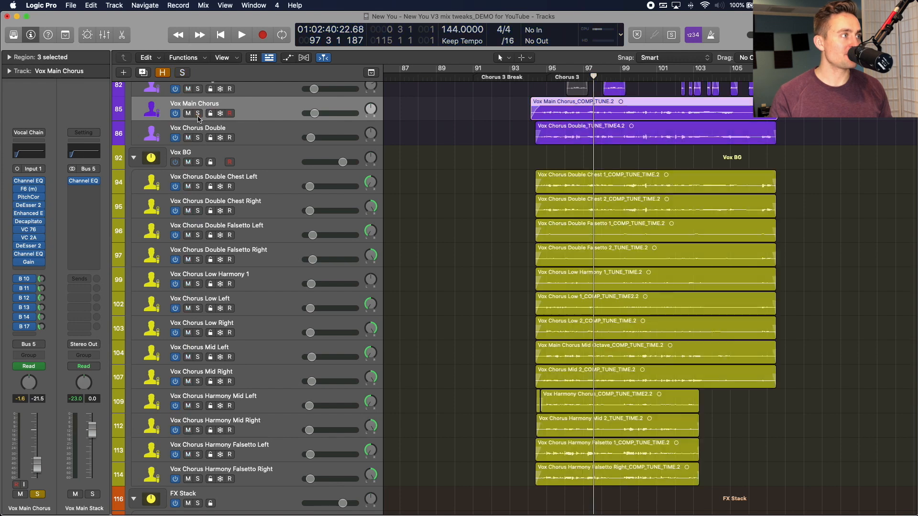
{"action": "scroll", "coordinate": [199, 120], "scroll_direction": "down", "scroll_amount": 1}
{"action": "scroll", "coordinate": [328, 175], "scroll_direction": "down", "scroll_amount": 3}
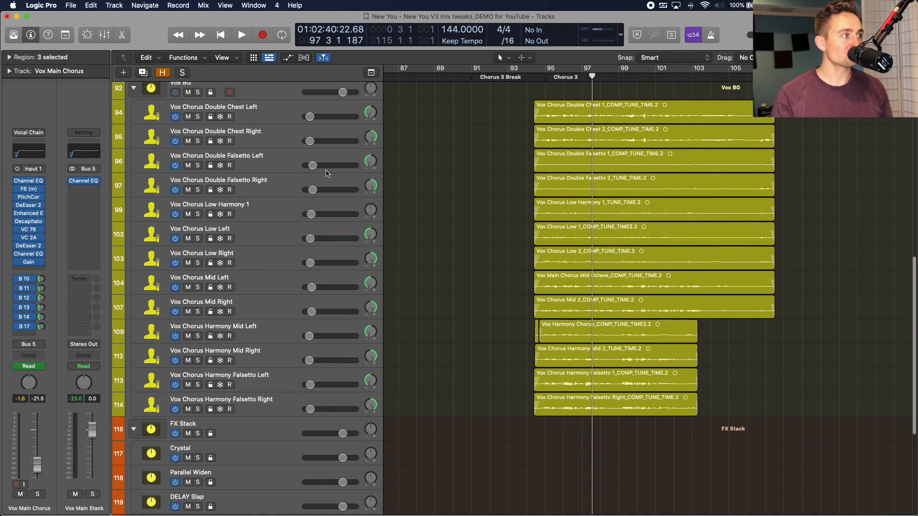
{"action": "scroll", "coordinate": [327, 173], "scroll_direction": "up", "scroll_amount": 5}
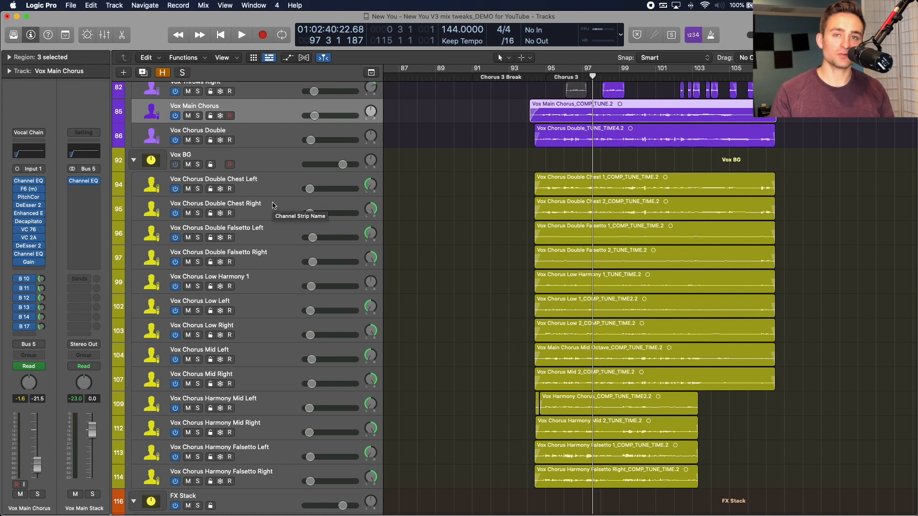
{"action": "scroll", "coordinate": [282, 258], "scroll_direction": "down", "scroll_amount": 1}
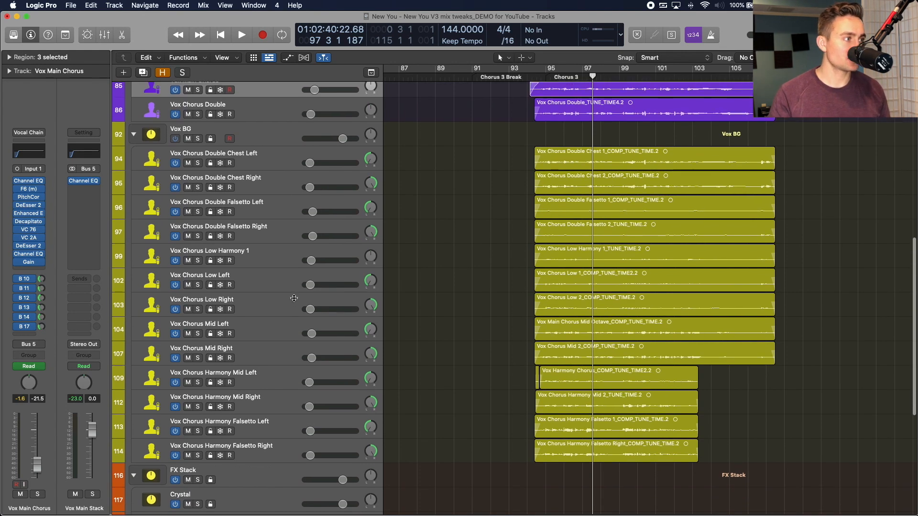
Solo the Vox Chorus Low Harmony 1 track with the playhead at the start of its region in bar 94
{"action": "left_click", "coordinate": [288, 288]}
{"action": "scroll", "coordinate": [286, 284], "scroll_direction": "down", "scroll_amount": 1}
{"action": "left_click", "coordinate": [278, 255]}
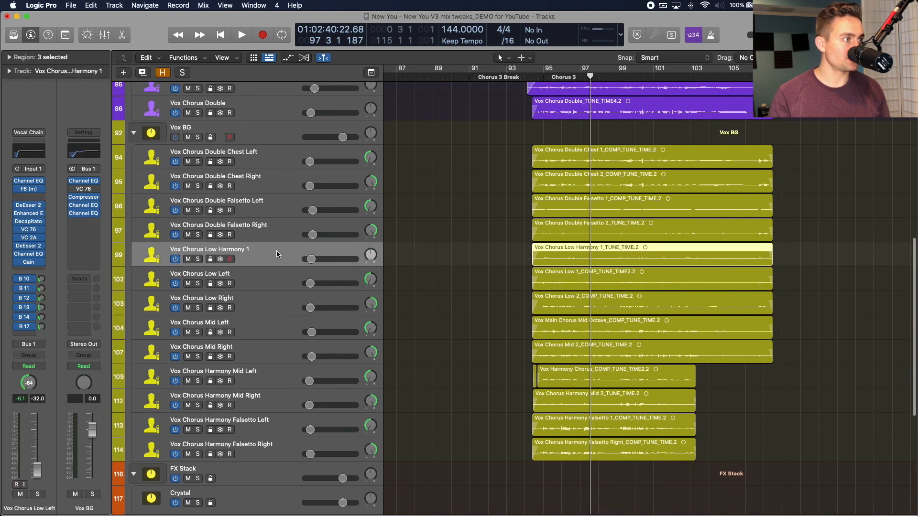
{"action": "left_click", "coordinate": [535, 75]}
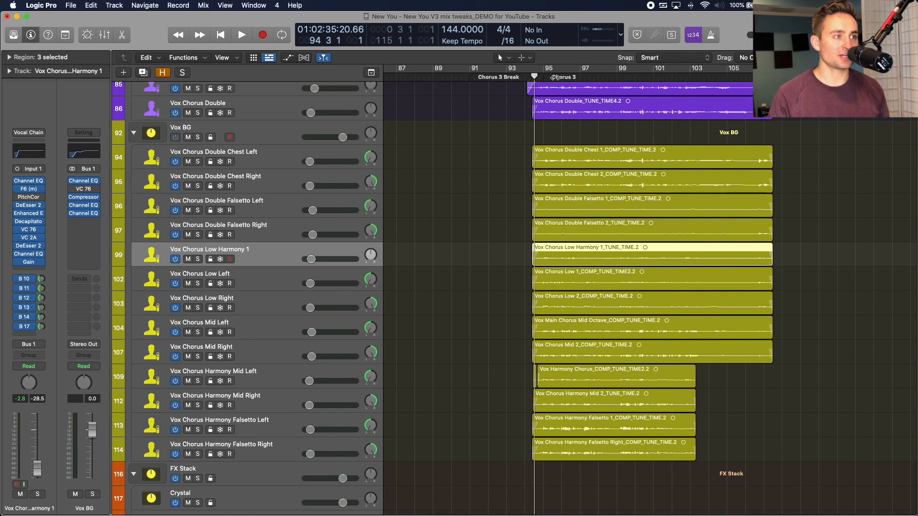
{"action": "key", "text": "s"}
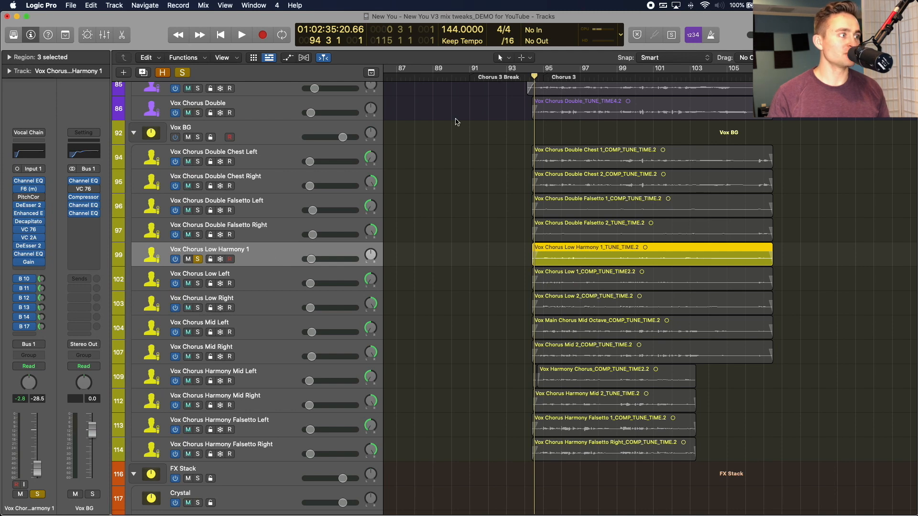
Audition the soloed low harmony from bar 95 and bring the playhead back to bar 95
{"action": "key", "text": "space"}
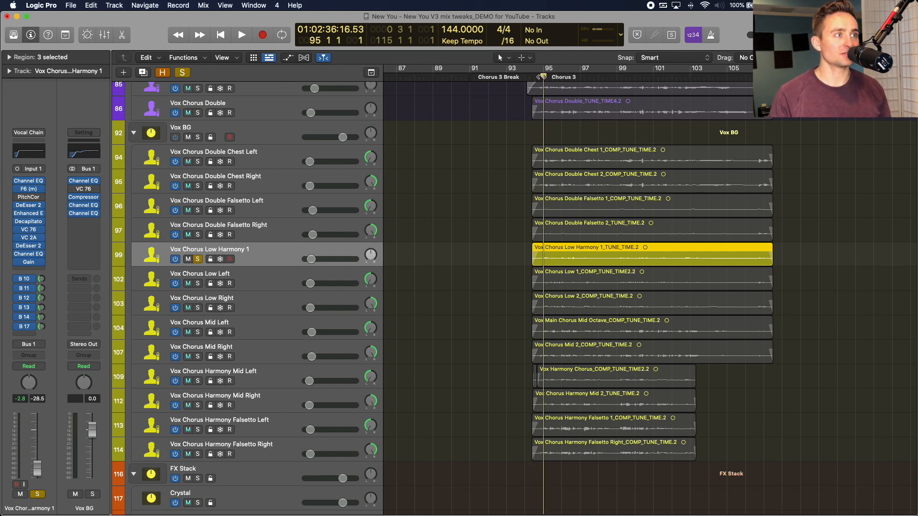
{"action": "key", "text": "space"}
{"action": "key", "text": "space"}
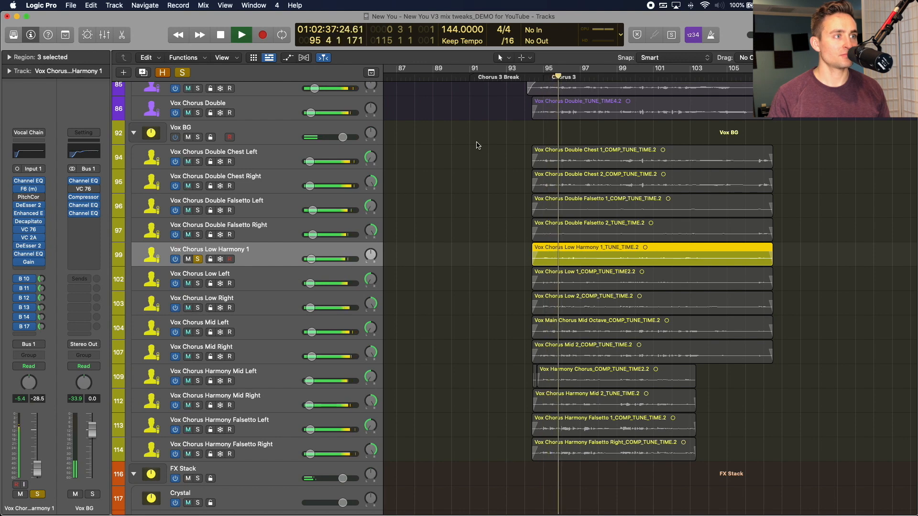
{"action": "key", "text": "space"}
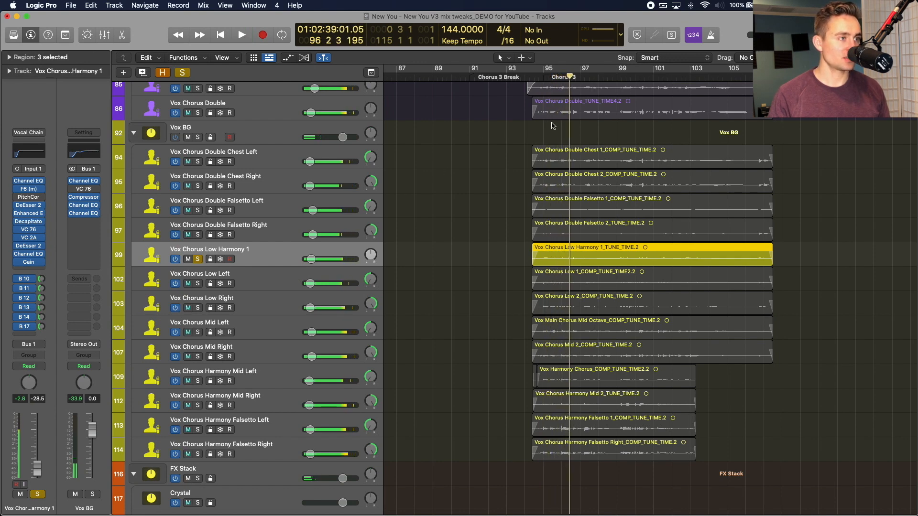
{"action": "key", "text": "space"}
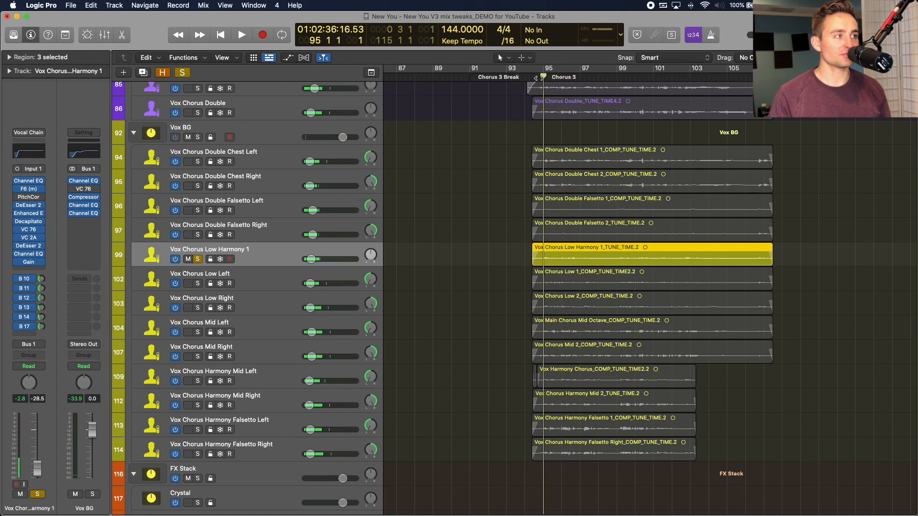
Switch the solo from Vox Chorus Low Harmony 1 to Vox Chorus Harmony Mid Left and audition it from bar 95
{"action": "scroll", "coordinate": [311, 280], "scroll_direction": "down", "scroll_amount": 2}
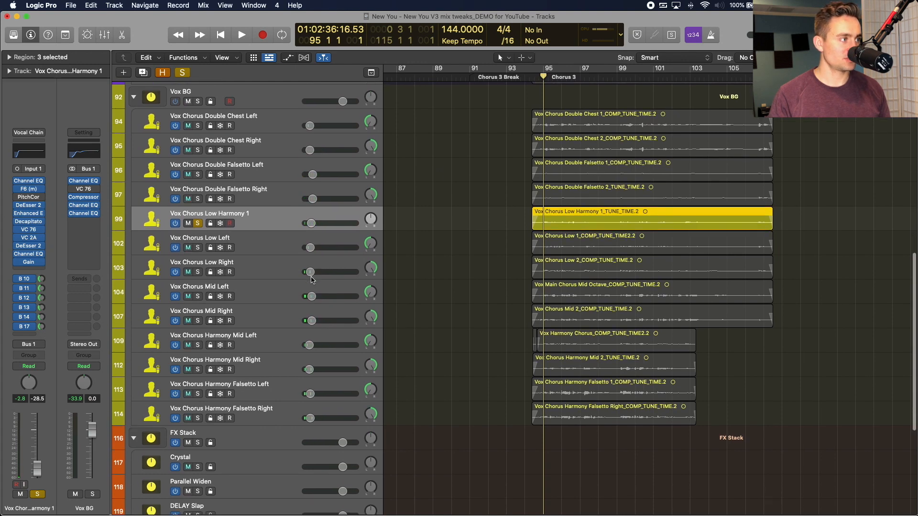
{"action": "left_click", "coordinate": [263, 342]}
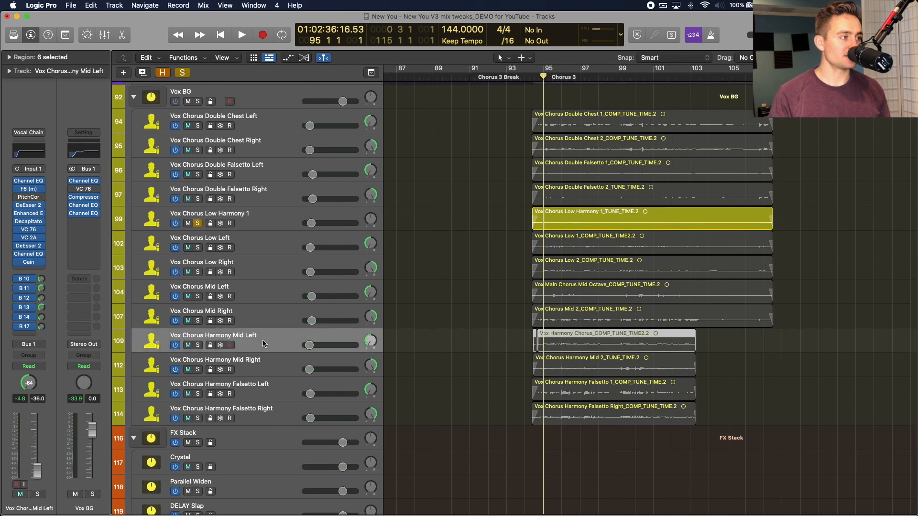
{"action": "key", "text": "s"}
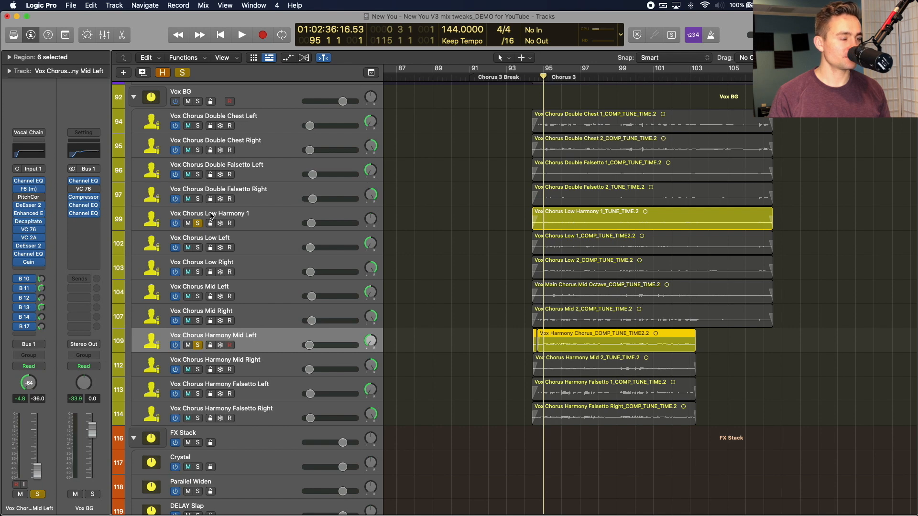
{"action": "key", "text": "space"}
{"action": "left_click", "coordinate": [198, 224]}
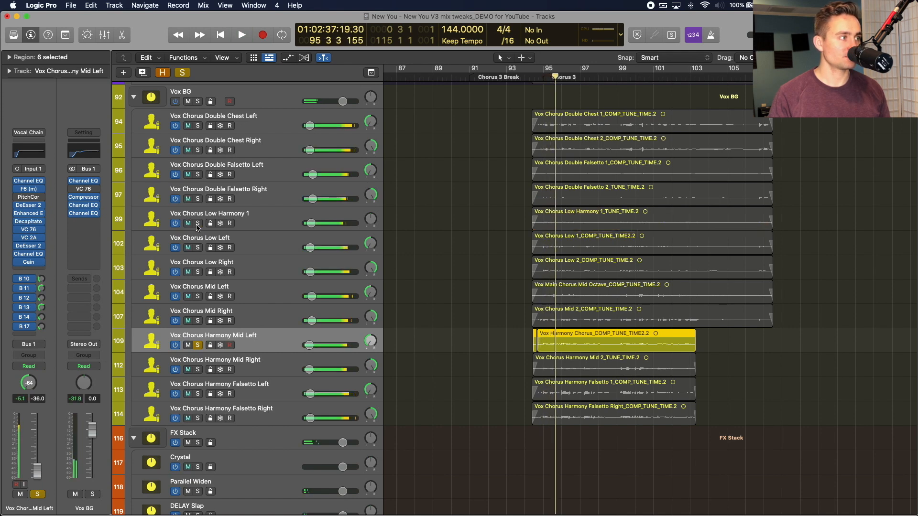
{"action": "key", "text": "space"}
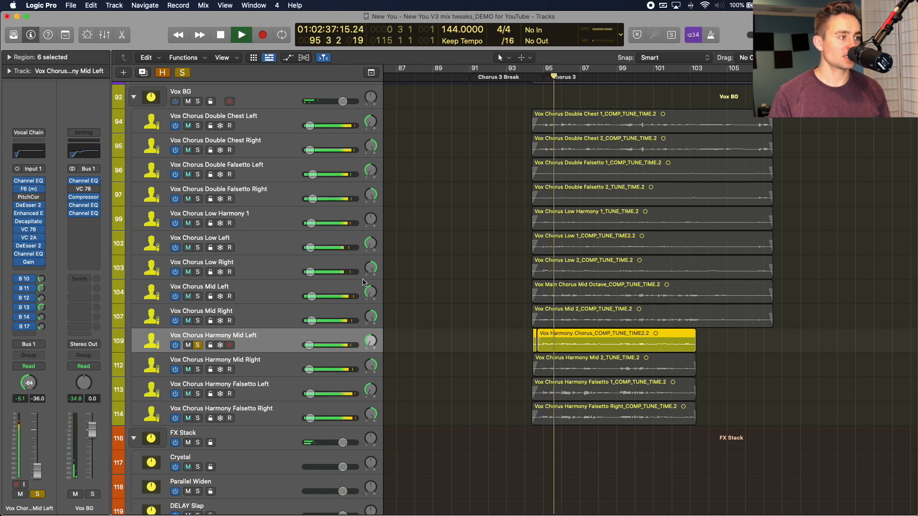
{"action": "key", "text": "space"}
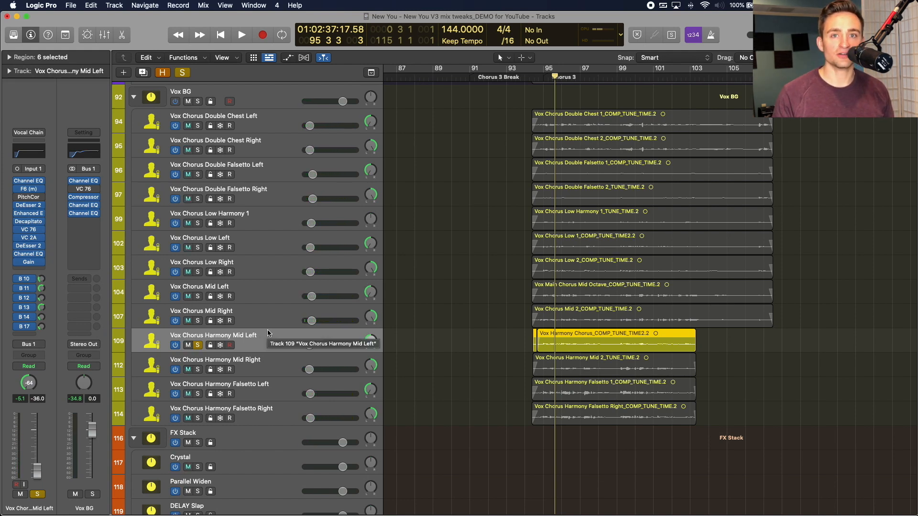
Add Vox Main Chorus to the solo and audition it together with Vox Chorus Harmony Mid Left at the start of Chorus 3
{"action": "scroll", "coordinate": [165, 148], "scroll_direction": "up", "scroll_amount": 4}
{"action": "left_click", "coordinate": [197, 138]}
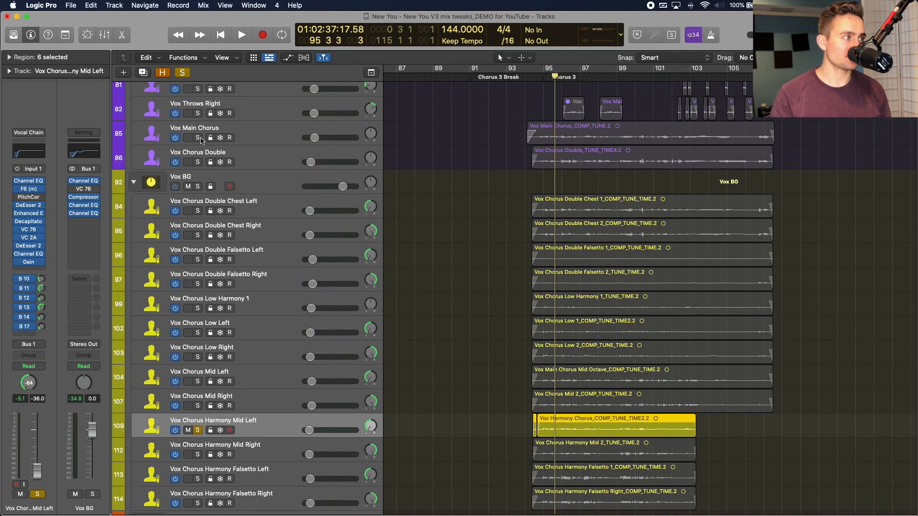
{"action": "key", "text": "space"}
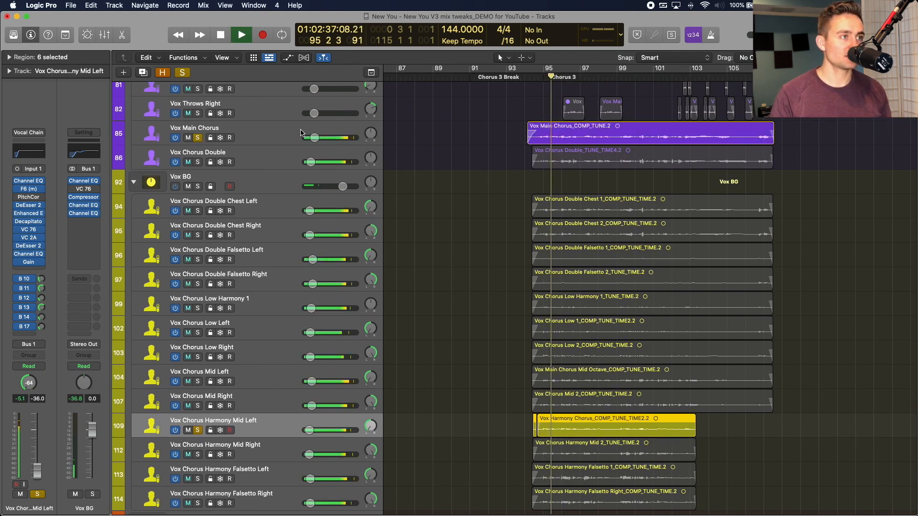
{"action": "left_click", "coordinate": [196, 138]}
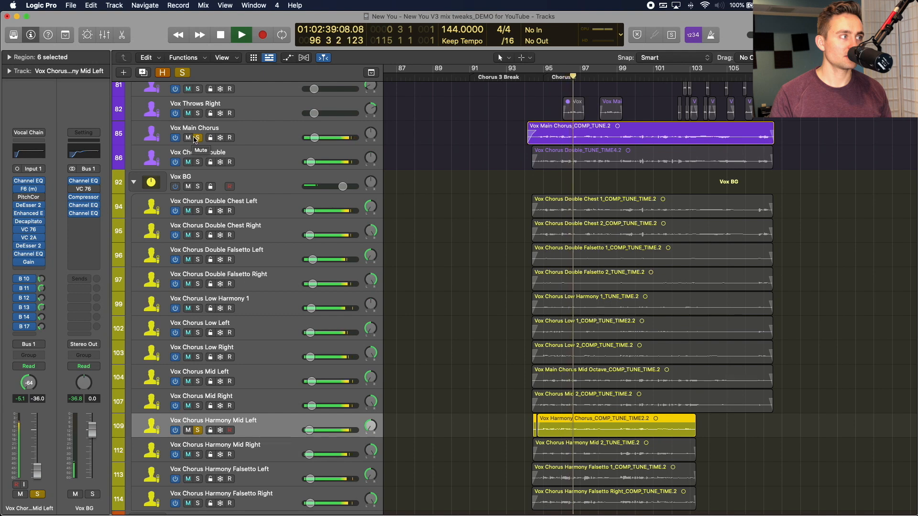
{"action": "key", "text": "space"}
{"action": "scroll", "coordinate": [448, 174], "scroll_direction": "down", "scroll_amount": 3}
{"action": "scroll", "coordinate": [448, 174], "scroll_direction": "down", "scroll_amount": 4}
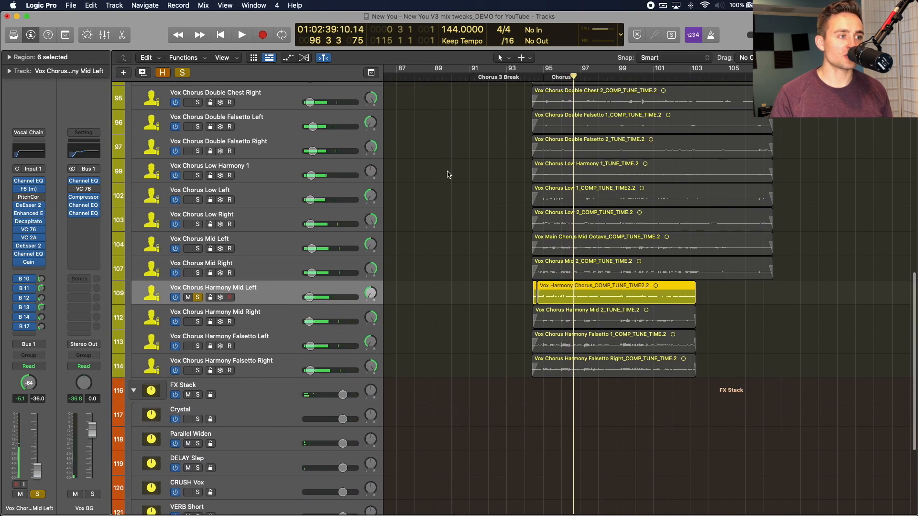
Switch the harmony solo from Harmony Mid Left to Harmony Falsetto Left and audition it against Vox Main Chorus from bar 95
{"action": "left_click", "coordinate": [197, 298]}
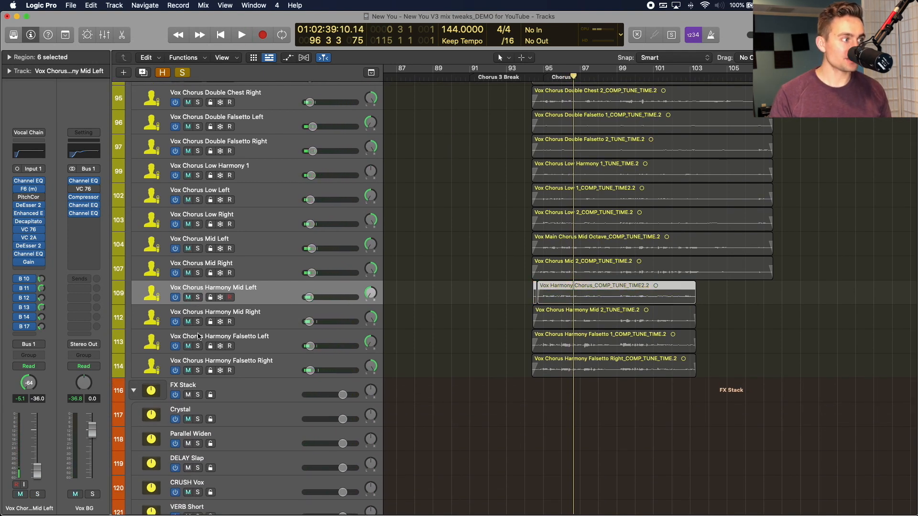
{"action": "left_click", "coordinate": [197, 346]}
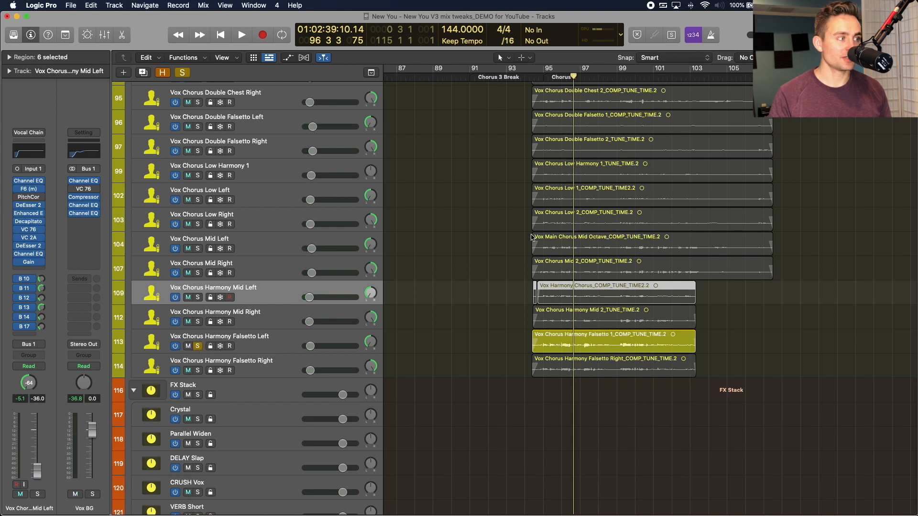
{"action": "left_click", "coordinate": [544, 77]}
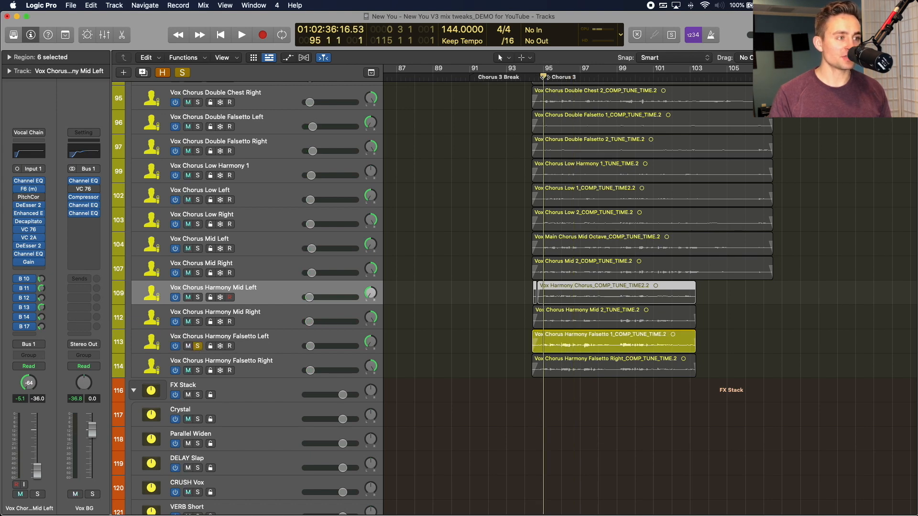
{"action": "key", "text": "space"}
{"action": "scroll", "coordinate": [241, 235], "scroll_direction": "up", "scroll_amount": 5}
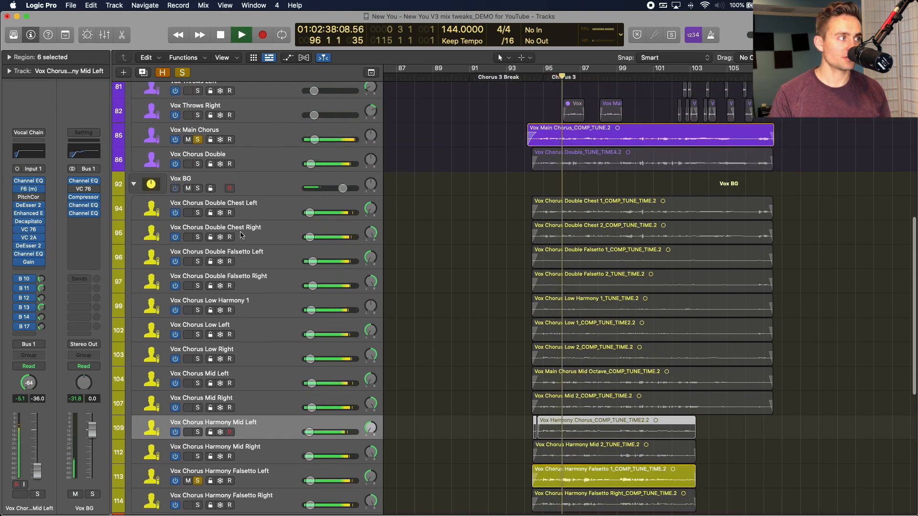
{"action": "scroll", "coordinate": [240, 235], "scroll_direction": "down", "scroll_amount": 3}
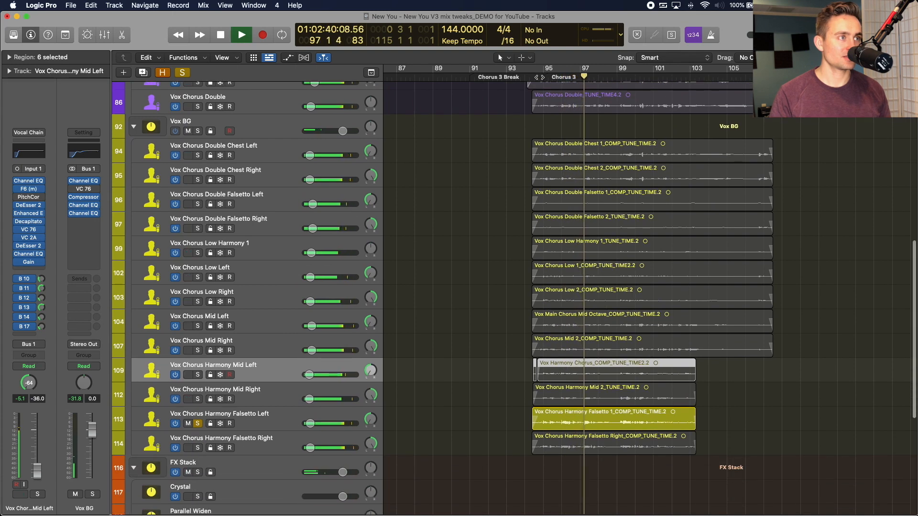
{"action": "left_click", "coordinate": [534, 77]}
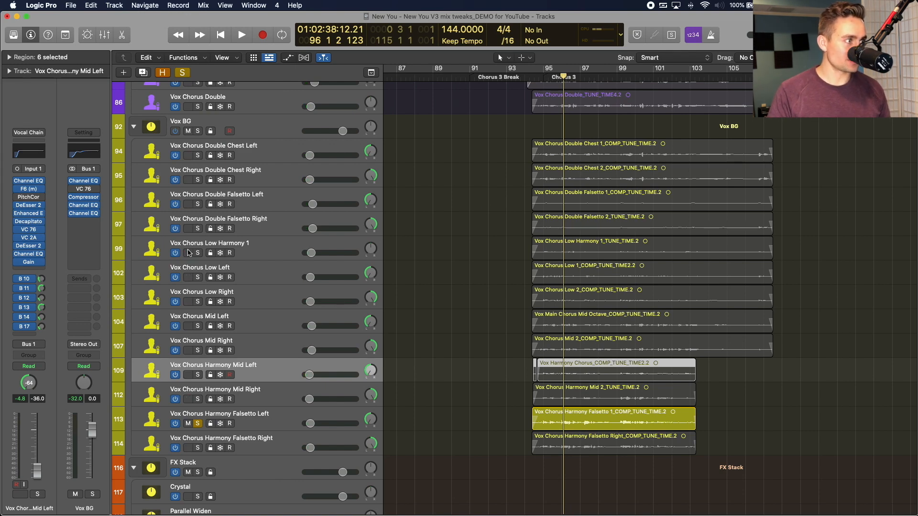
Add Vox Chorus Low Harmony 1 and Harmony Mid Left to the soloed Harmony Falsetto Left and return the playhead to bar 95
{"action": "left_click", "coordinate": [197, 253]}
{"action": "left_click", "coordinate": [197, 375]}
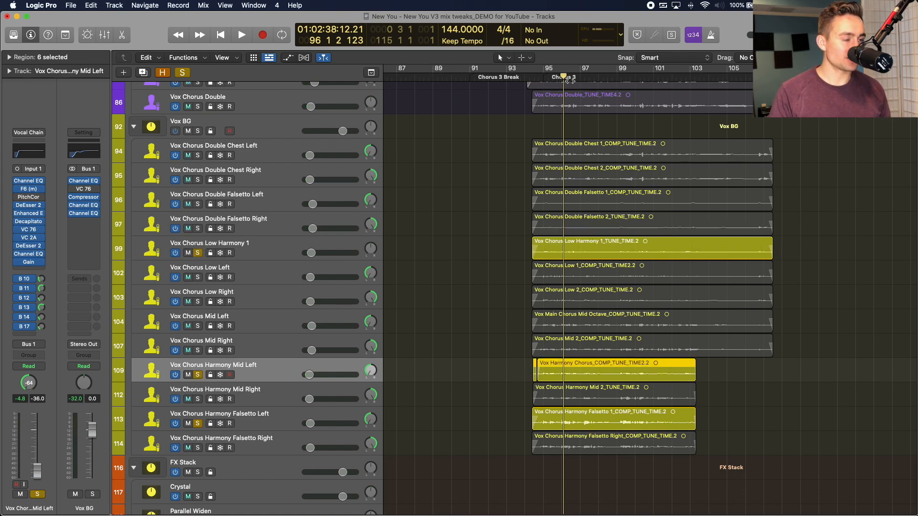
{"action": "left_click", "coordinate": [530, 78]}
{"action": "scroll", "coordinate": [531, 78], "scroll_direction": "up", "scroll_amount": 1}
{"action": "left_click", "coordinate": [539, 77]}
{"action": "scroll", "coordinate": [539, 78], "scroll_direction": "down", "scroll_amount": 1}
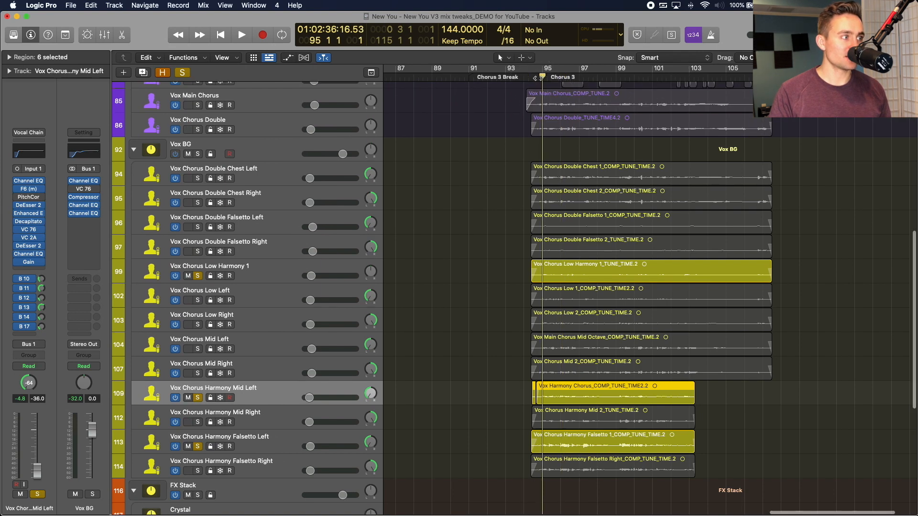
Audition the soloed low, mid and falsetto harmonies together from bar 95 into bar 98
{"action": "scroll", "coordinate": [539, 78], "scroll_direction": "down", "scroll_amount": 1}
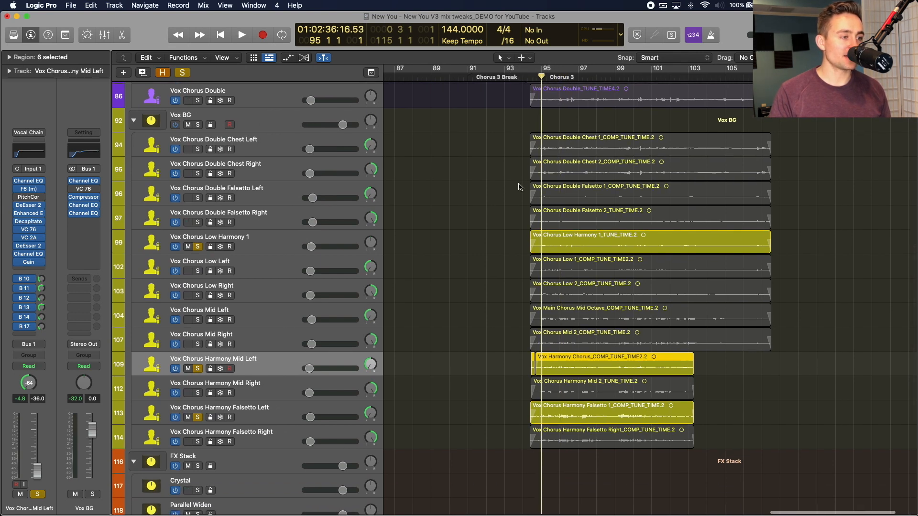
{"action": "key", "text": "space"}
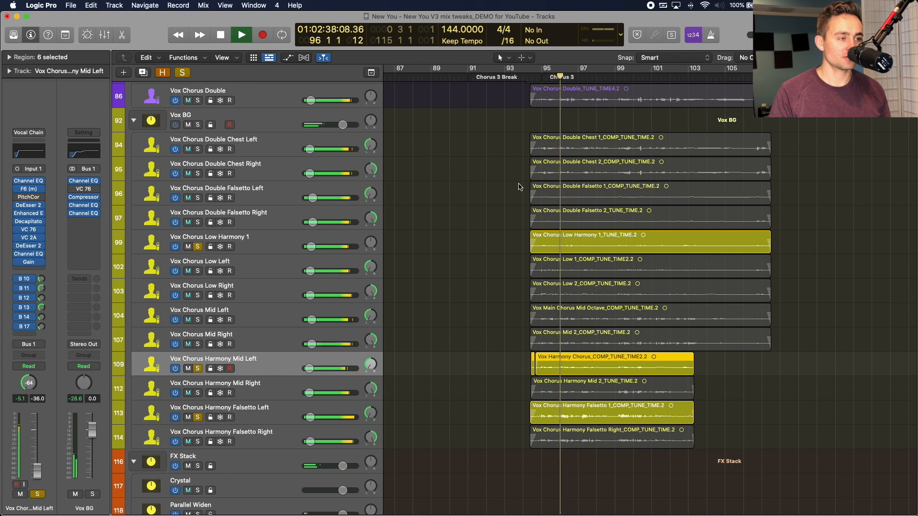
{"action": "scroll", "coordinate": [390, 331], "scroll_direction": "up", "scroll_amount": 1}
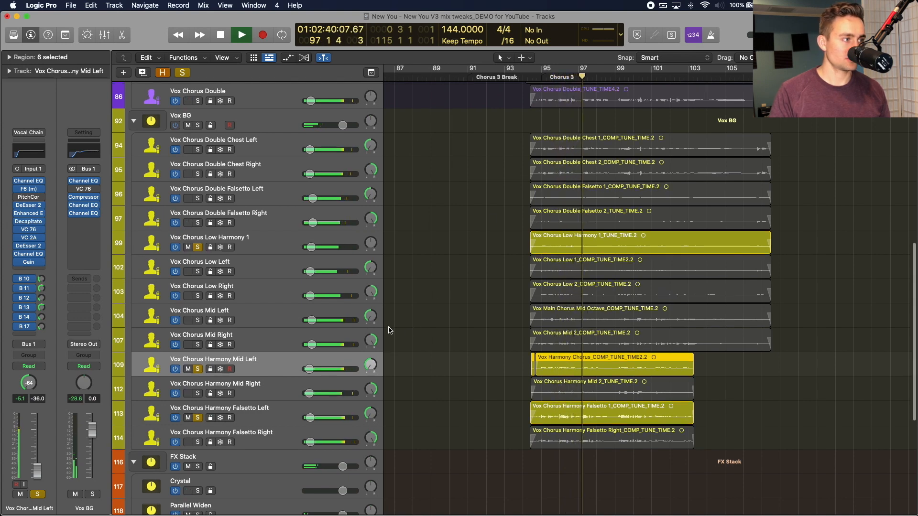
{"action": "scroll", "coordinate": [389, 325], "scroll_direction": "down", "scroll_amount": 1}
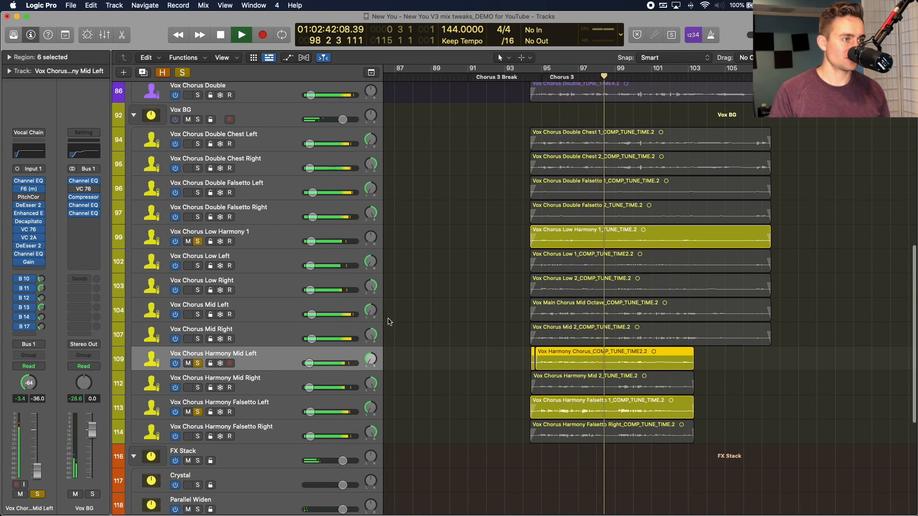
{"action": "key", "text": "space"}
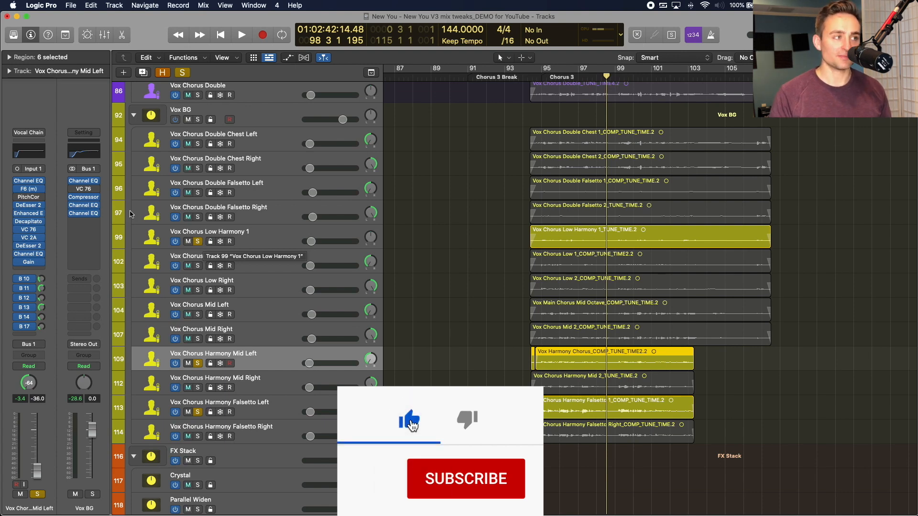
Narrow the solo to Vox Chorus Low Harmony 1 alone and audition it around the start of Chorus 3
{"action": "left_click", "coordinate": [198, 242]}
{"action": "key", "text": "space"}
{"action": "left_click", "coordinate": [198, 241]}
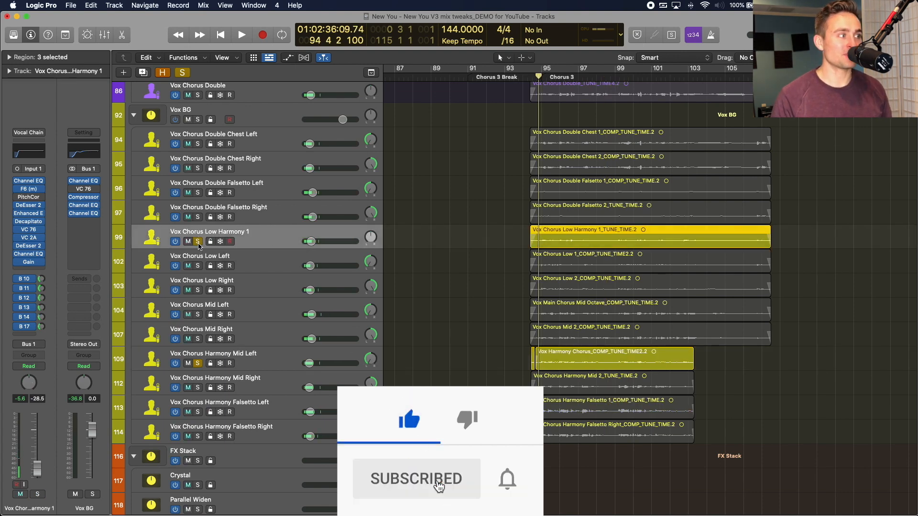
{"action": "left_click", "coordinate": [197, 364]}
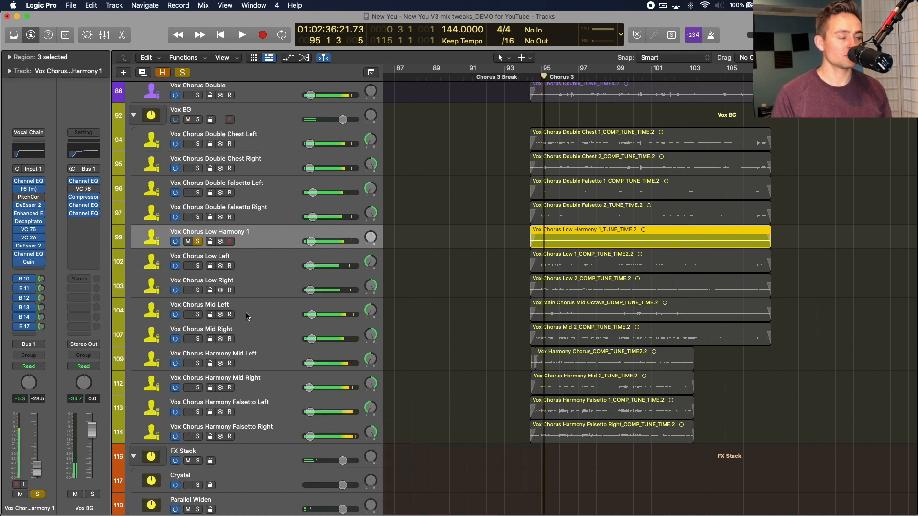
Switch the solo from Low Harmony 1 to Harmony Mid Left and Harmony Mid Right and audition the pair from bar 94
{"action": "left_click", "coordinate": [198, 387]}
{"action": "left_click", "coordinate": [198, 363]}
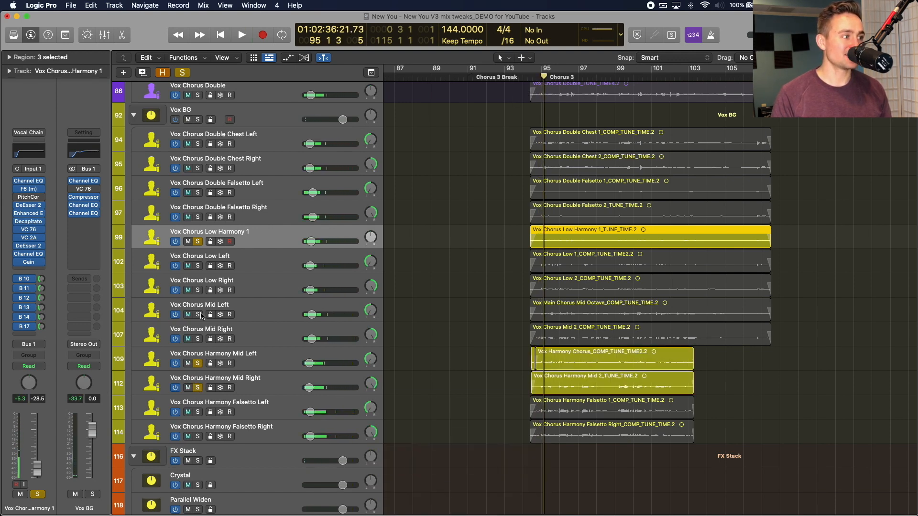
{"action": "left_click", "coordinate": [197, 242]}
{"action": "key", "text": "space"}
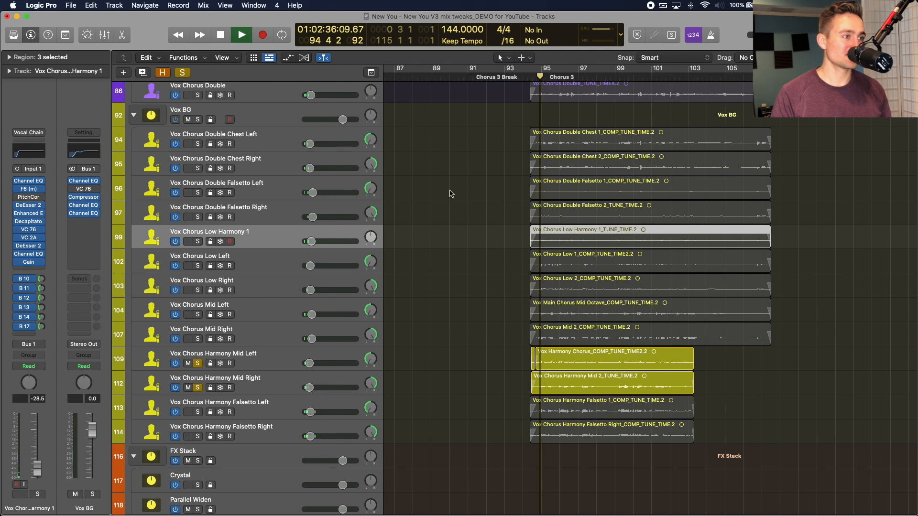
{"action": "key", "text": "space"}
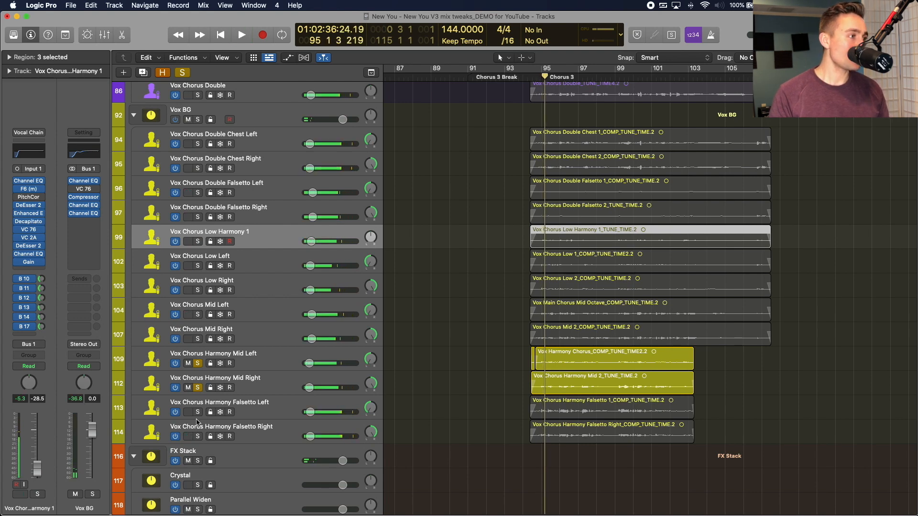
Switch the solo from the Harmony Mid pair to Harmony Falsetto Left and Right and audition them from bar 94
{"action": "left_click_drag", "start_coordinate": [198, 412], "coordinate": [198, 460]}
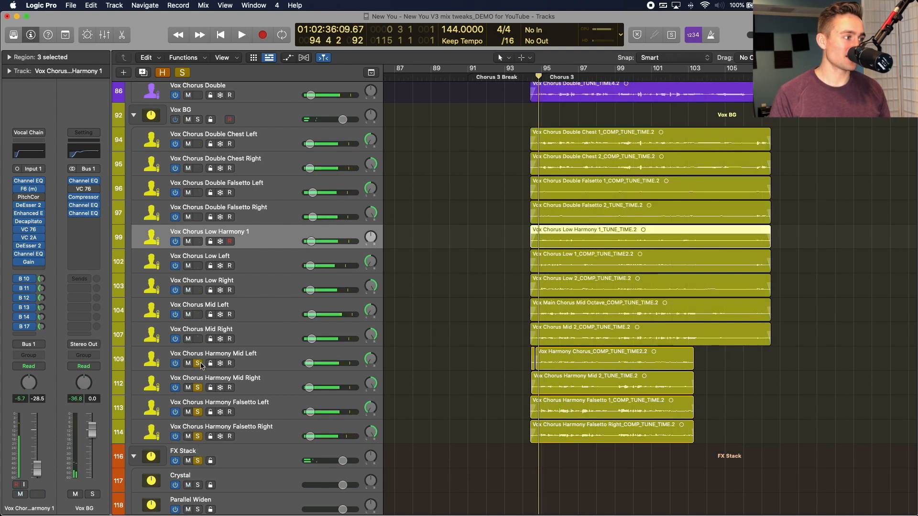
{"action": "left_click", "coordinate": [201, 366]}
{"action": "left_click", "coordinate": [200, 460]}
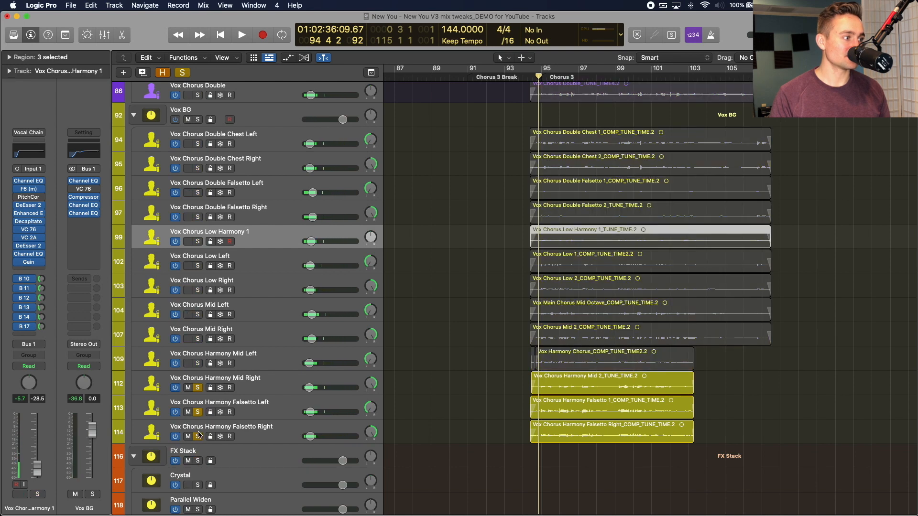
{"action": "left_click", "coordinate": [198, 388]}
{"action": "key", "text": "space"}
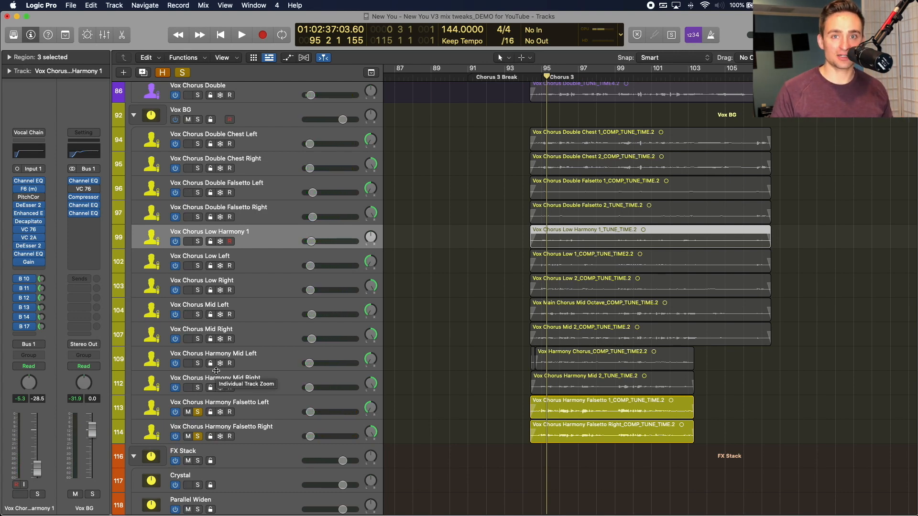
Replace the falsetto pair's solo with Low Harmony 1, Harmony Mid Left and Harmony Falsetto Left, and select the Low Harmony 1 track
{"action": "left_click_drag", "start_coordinate": [201, 414], "coordinate": [209, 430]}
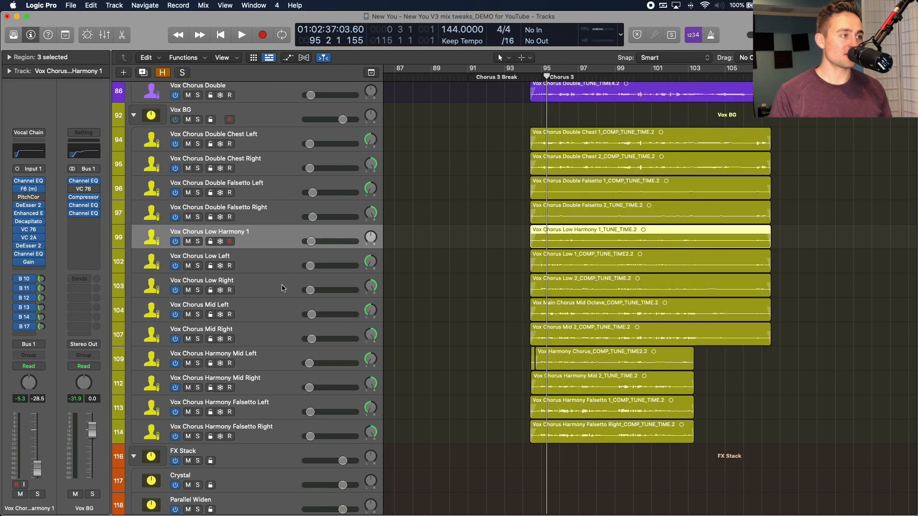
{"action": "scroll", "coordinate": [262, 245], "scroll_direction": "up", "scroll_amount": 1}
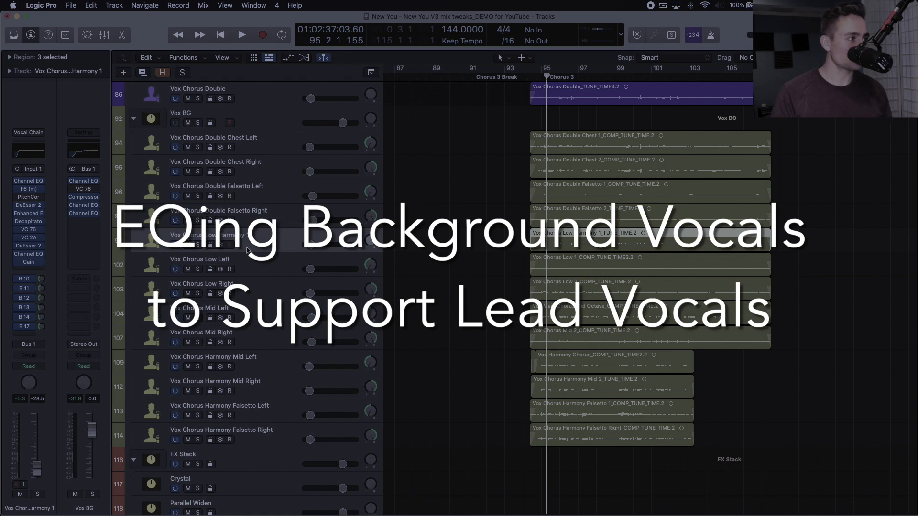
{"action": "key", "text": "s"}
{"action": "left_click", "coordinate": [281, 365]}
{"action": "key", "text": "s"}
{"action": "left_click", "coordinate": [280, 412]}
{"action": "key", "text": "s"}
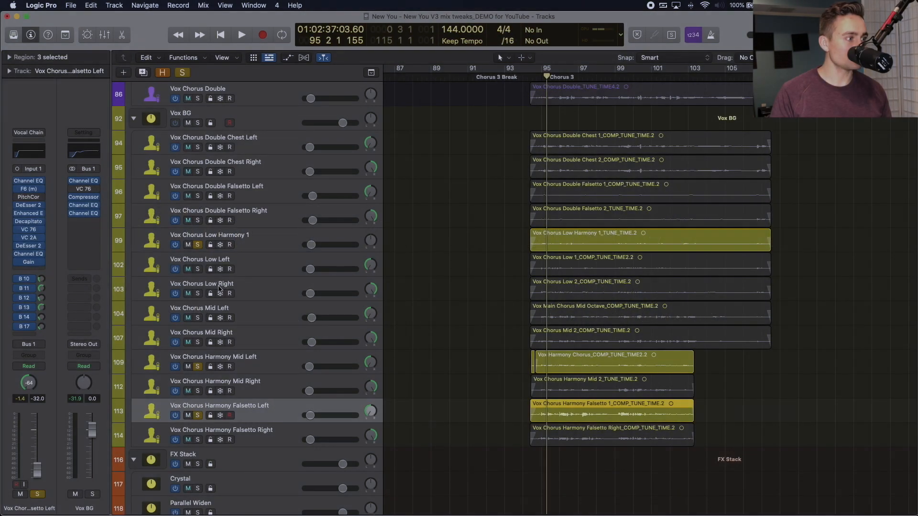
{"action": "left_click", "coordinate": [241, 238]}
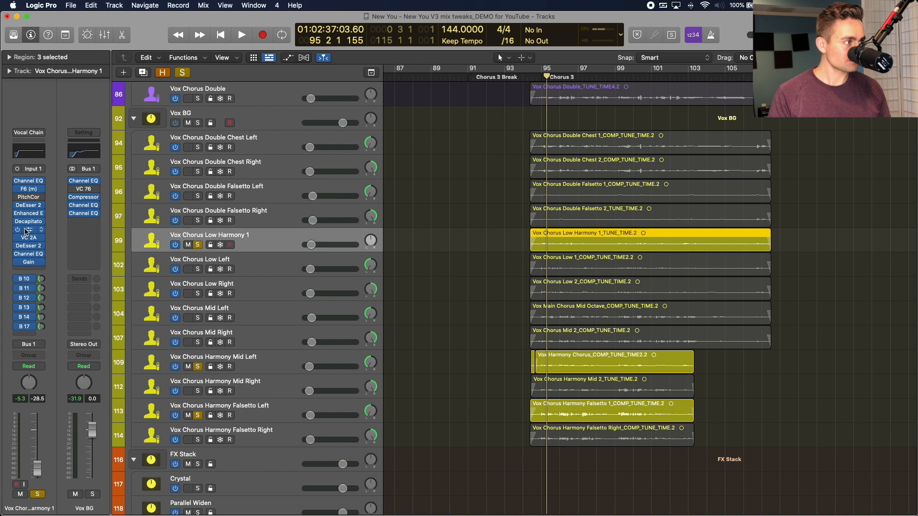
Open the second Channel EQ on Vox Chorus Low Harmony 1 and remove Harmony Mid Left and Harmony Falsetto Left from the solo
{"action": "left_click", "coordinate": [29, 256]}
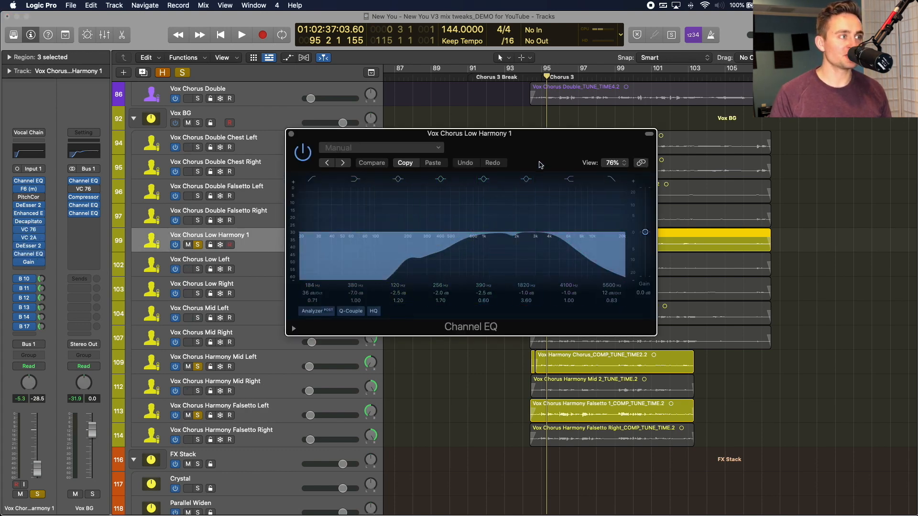
{"action": "left_click_drag", "start_coordinate": [540, 163], "coordinate": [618, 146]}
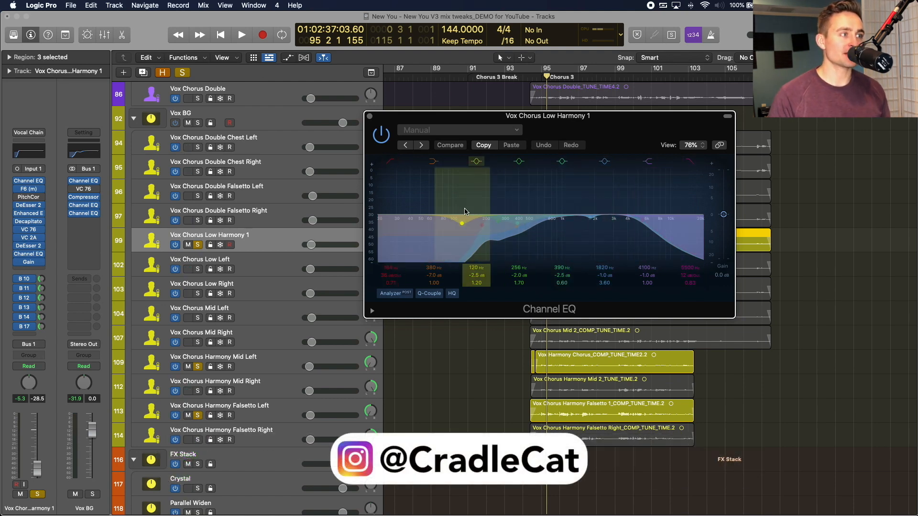
{"action": "left_click_drag", "start_coordinate": [511, 116], "coordinate": [512, 143]}
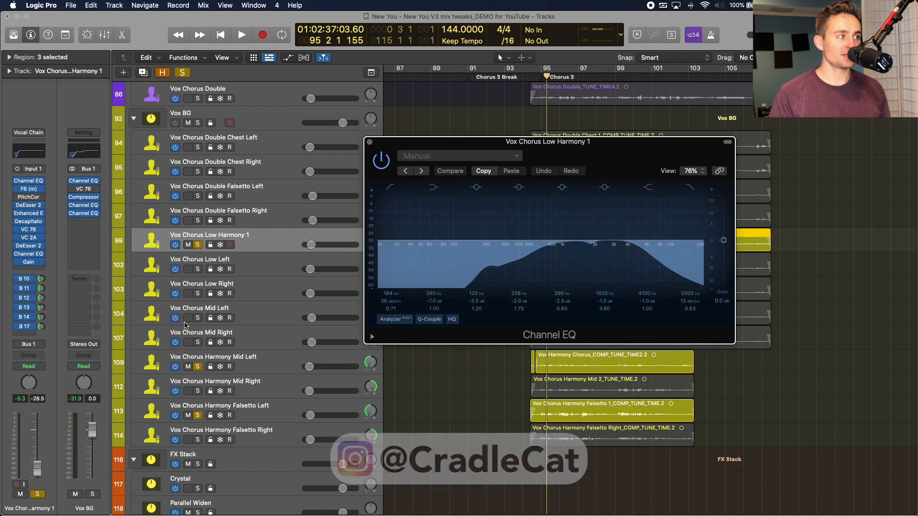
{"action": "left_click", "coordinate": [197, 366]}
{"action": "left_click", "coordinate": [198, 415]}
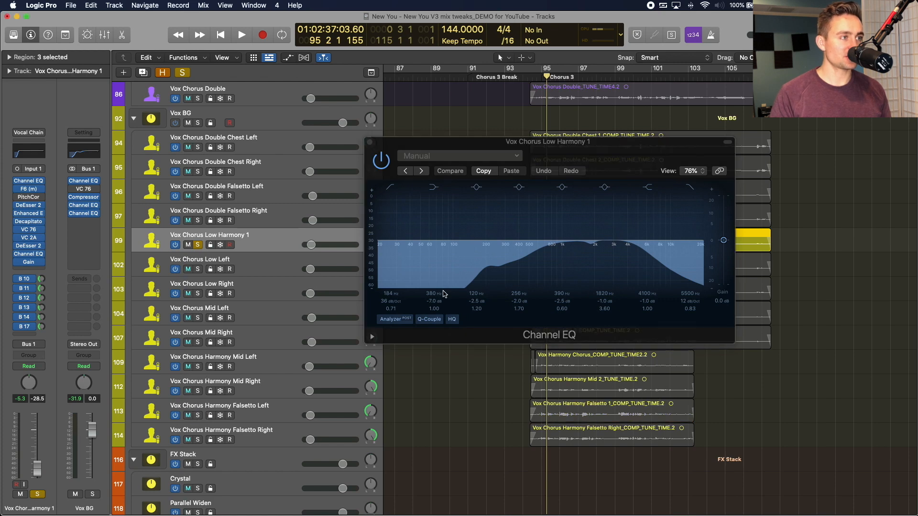
Audition Vox Chorus Low Harmony 1 around bar 95 with its second Channel EQ active and bypassed, leaving the EQ enabled
{"action": "key", "text": "space"}
{"action": "left_click", "coordinate": [381, 160]}
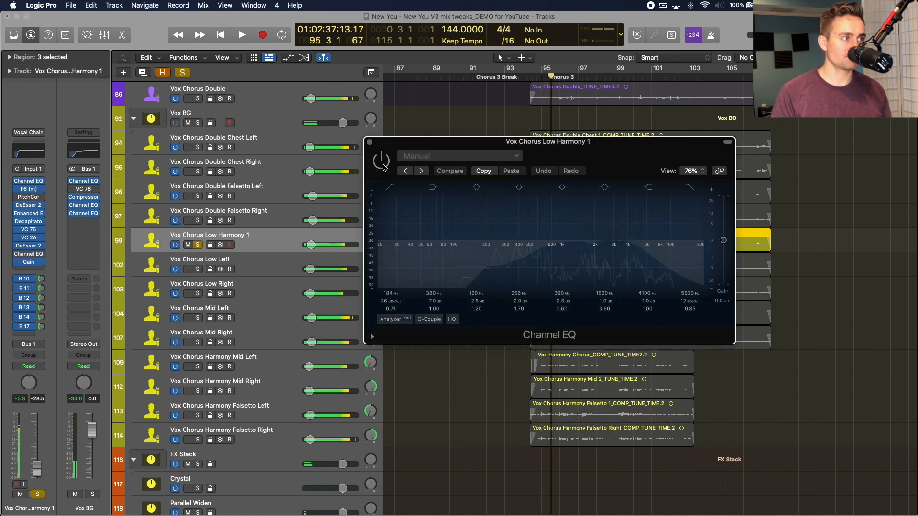
{"action": "key", "text": "space"}
{"action": "key", "text": "space"}
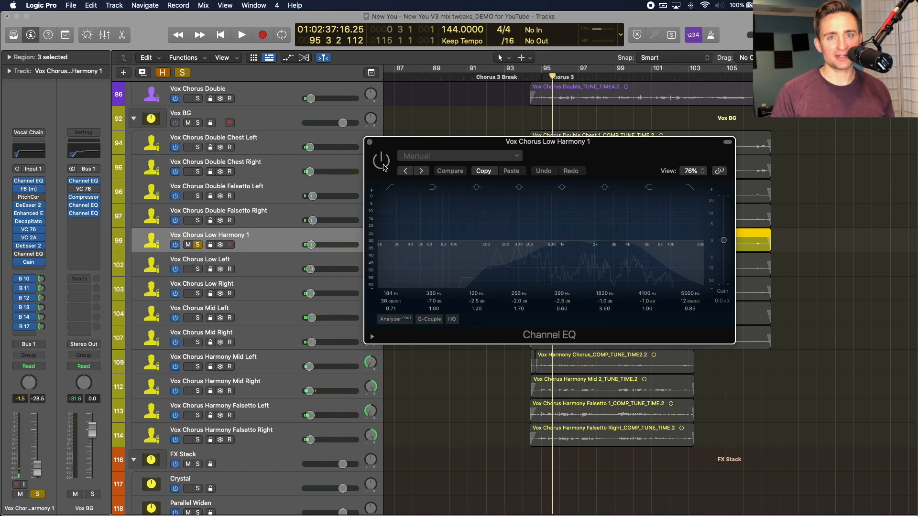
{"action": "key", "text": "space"}
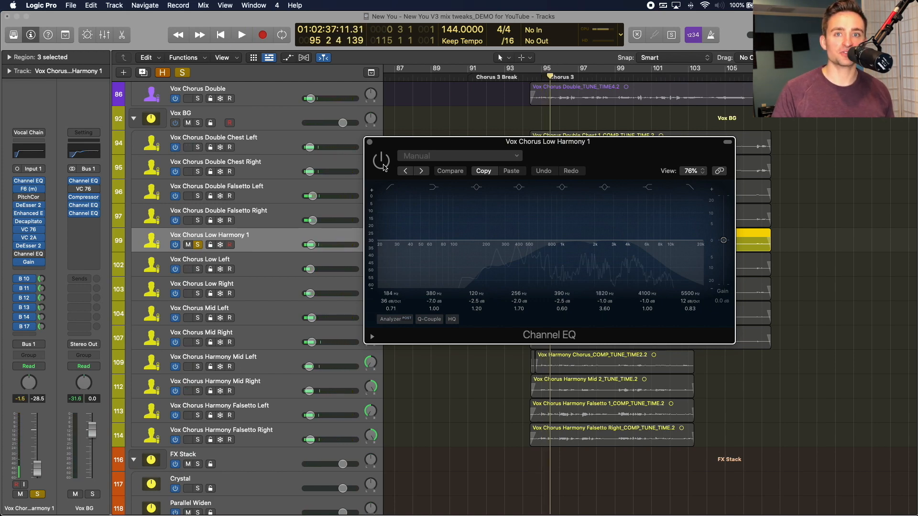
{"action": "scroll", "coordinate": [306, 189], "scroll_direction": "up", "scroll_amount": 3}
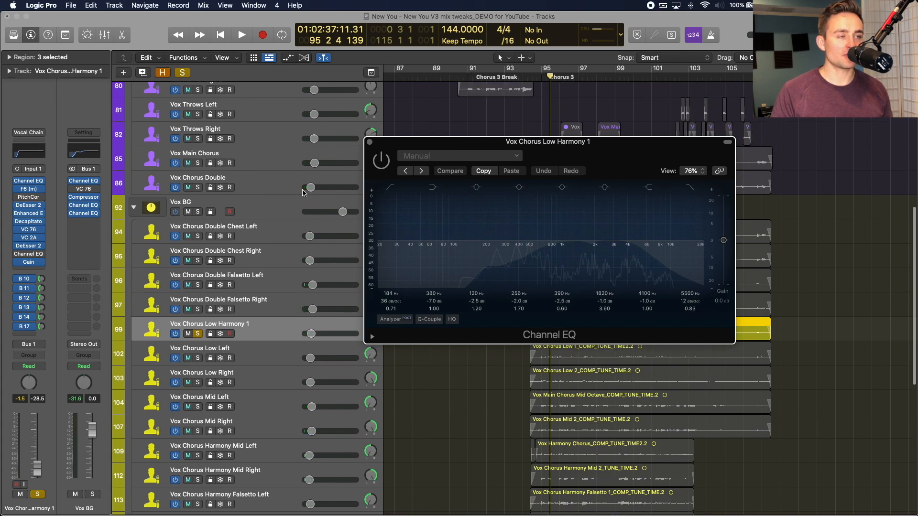
{"action": "scroll", "coordinate": [302, 192], "scroll_direction": "down", "scroll_amount": 2}
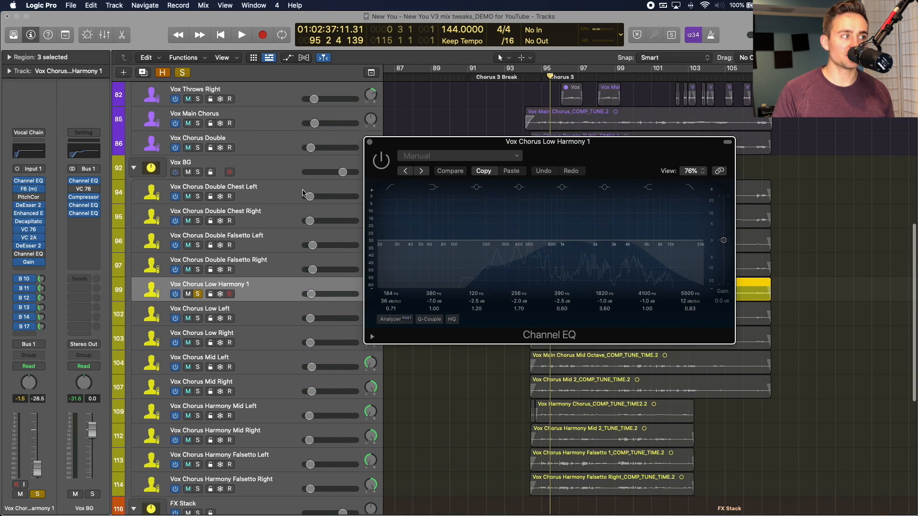
{"action": "left_click", "coordinate": [382, 160]}
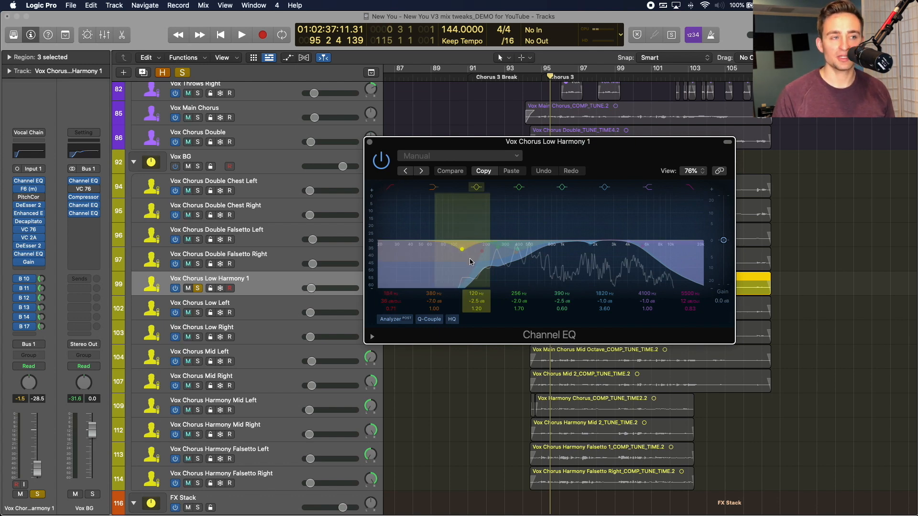
{"action": "left_click", "coordinate": [486, 264]}
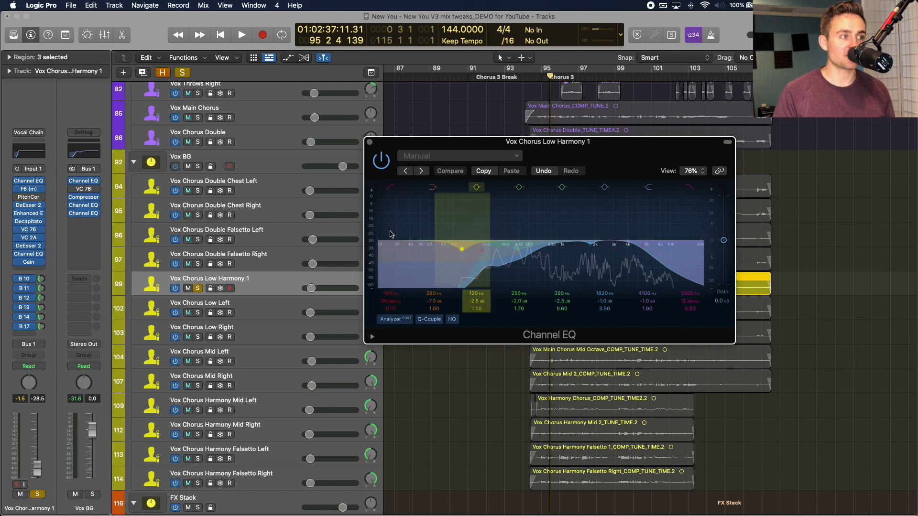
{"action": "left_click", "coordinate": [449, 171]}
{"action": "left_click", "coordinate": [440, 173]}
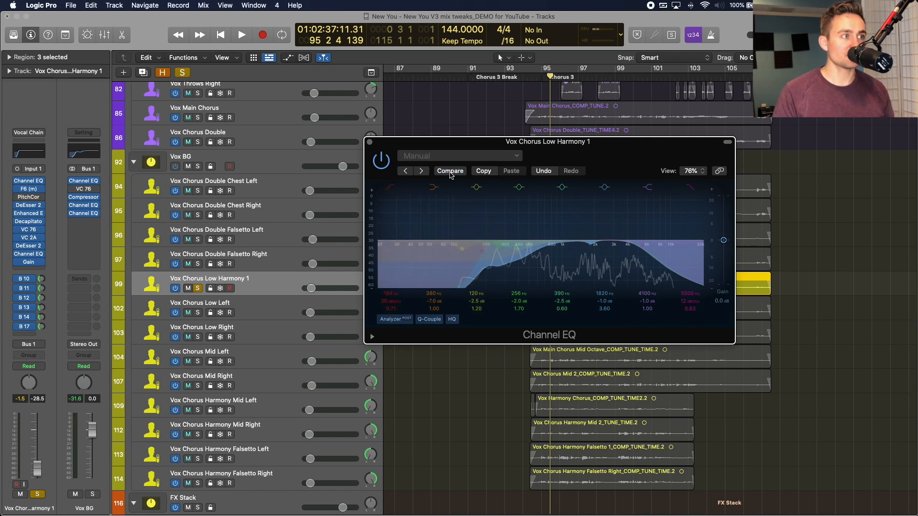
{"action": "scroll", "coordinate": [163, 284], "scroll_direction": "down", "scroll_amount": 2}
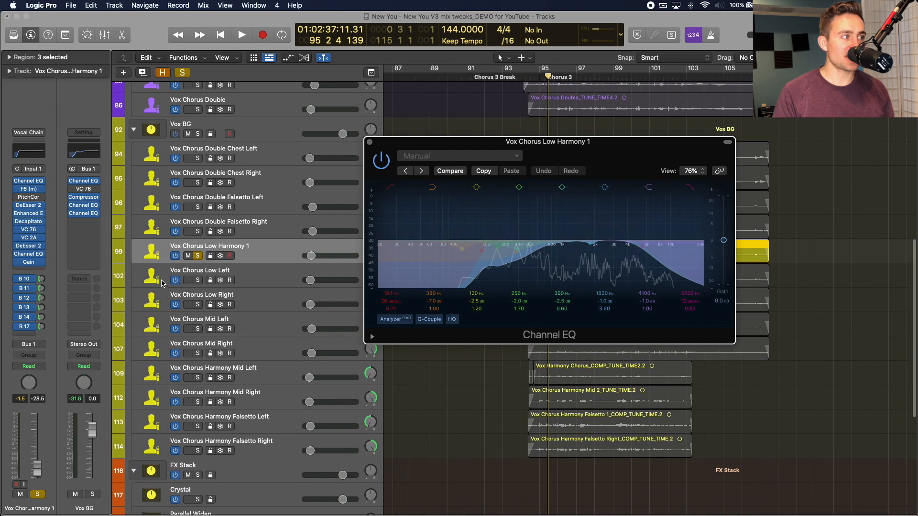
Close the Vox Chorus Low Harmony 1 Channel EQ and clear the track's solo
{"action": "left_click", "coordinate": [41, 298]}
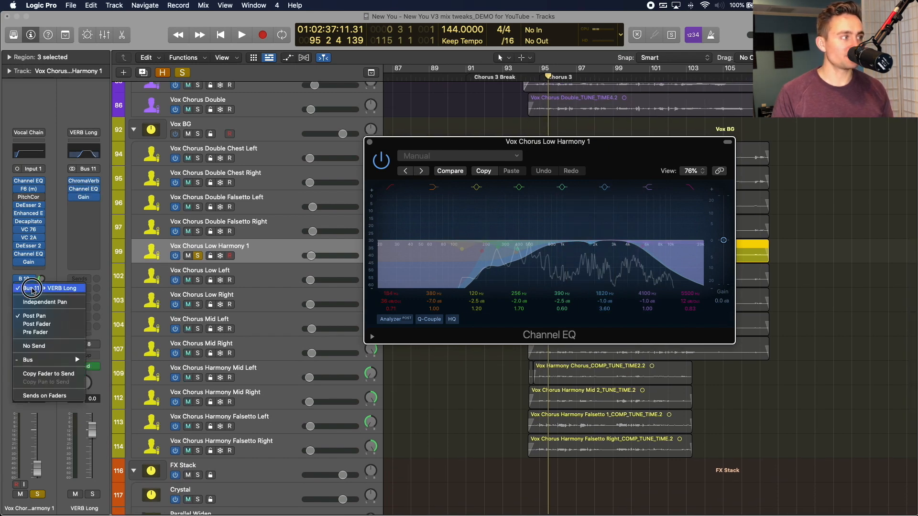
{"action": "left_click", "coordinate": [49, 298]}
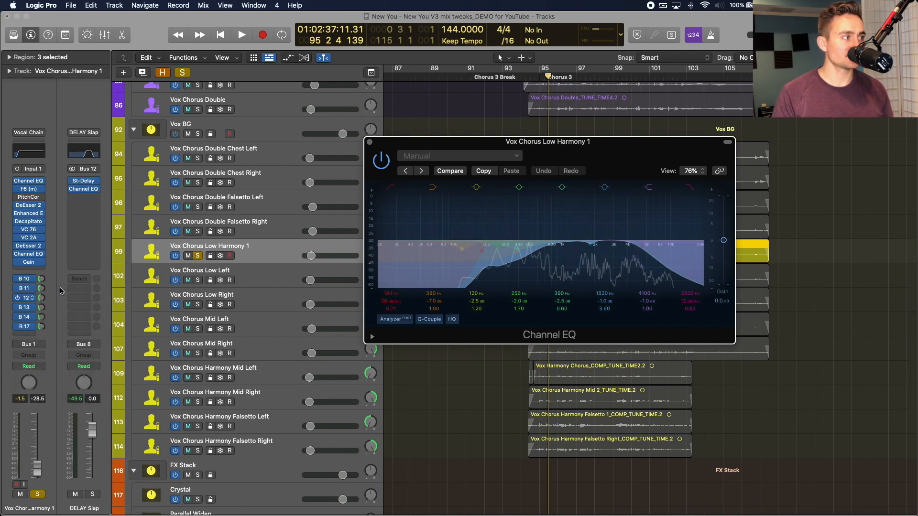
{"action": "left_click", "coordinate": [369, 142]}
{"action": "scroll", "coordinate": [297, 225], "scroll_direction": "down", "scroll_amount": 1}
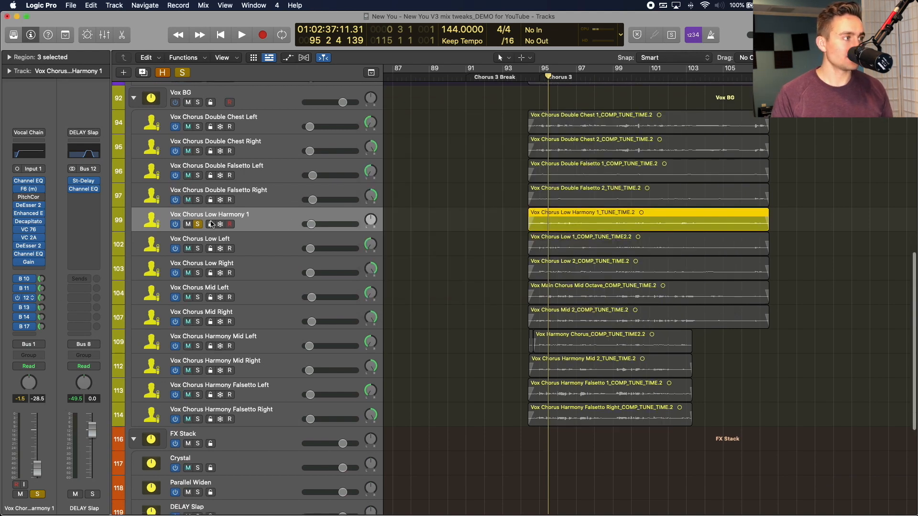
{"action": "key", "text": "s"}
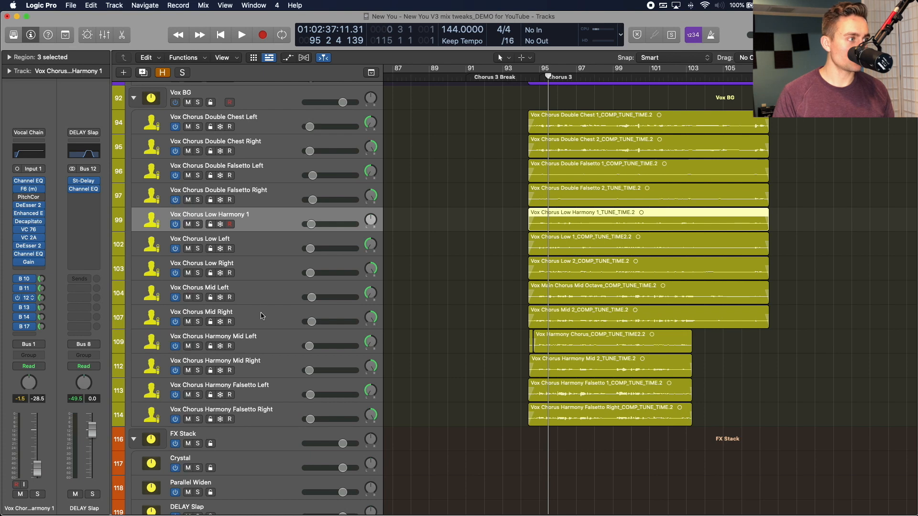
Solo Vox Chorus Harmony Mid Left and open its second Channel EQ
{"action": "left_click", "coordinate": [271, 345]}
{"action": "key", "text": "s"}
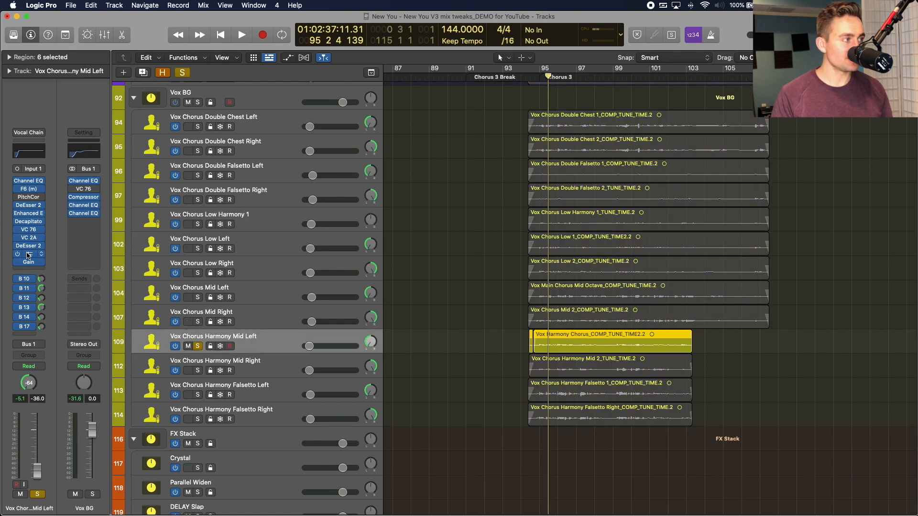
{"action": "left_click", "coordinate": [29, 254]}
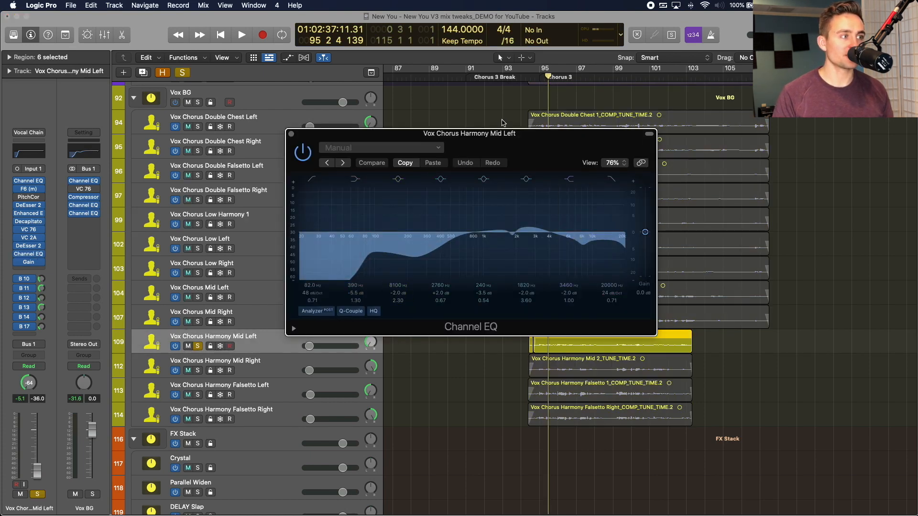
Audition Harmony Mid Left from around bar 95 with its Channel EQ active and bypassed, leaving the EQ enabled
{"action": "left_click", "coordinate": [542, 70]}
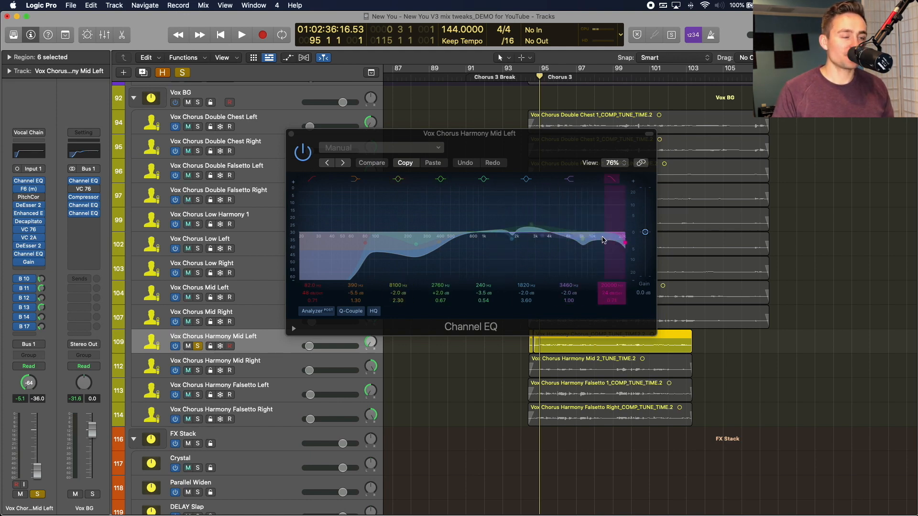
{"action": "key", "text": "space"}
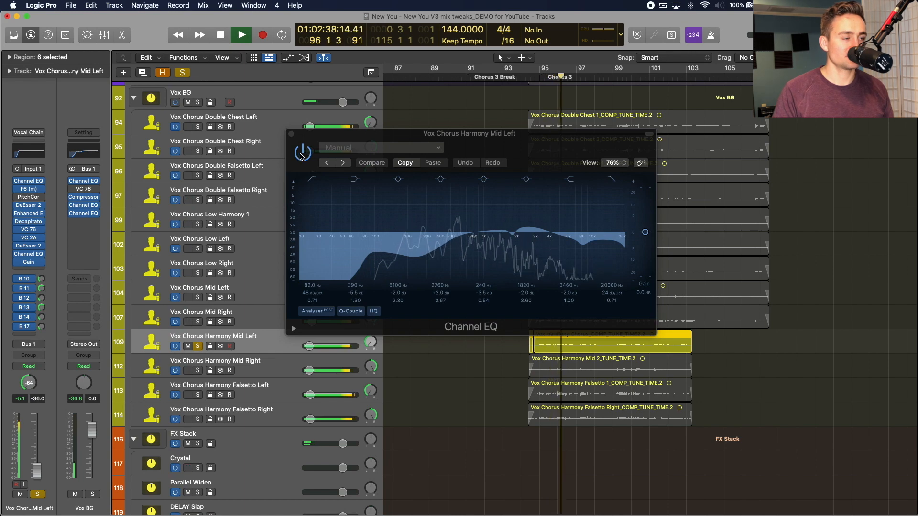
{"action": "key", "text": "space"}
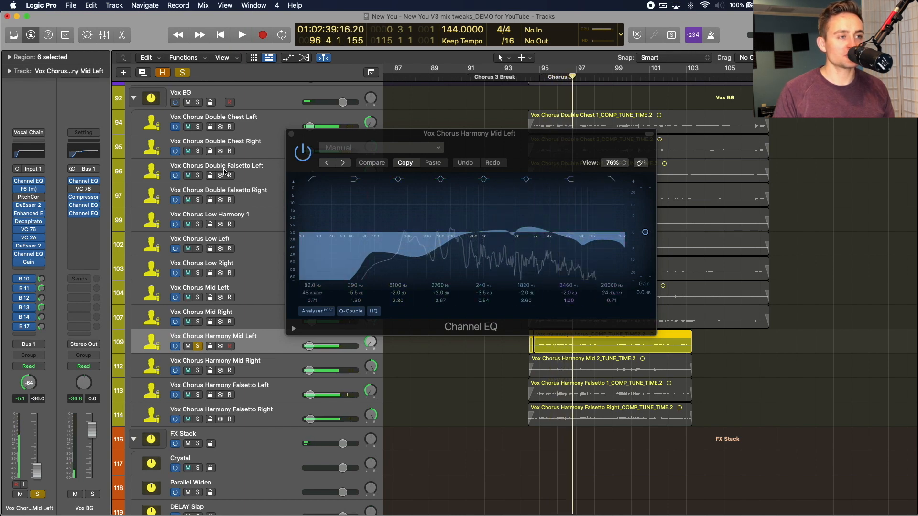
{"action": "left_click", "coordinate": [302, 157]}
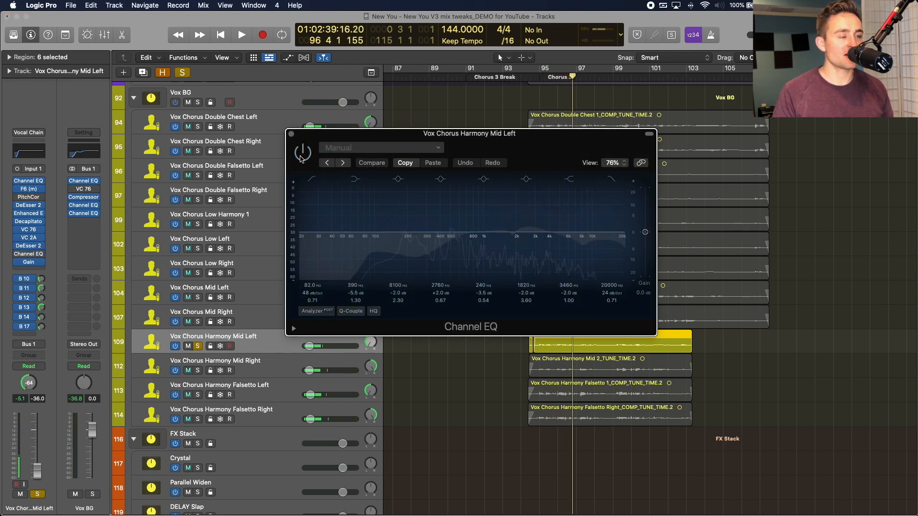
{"action": "key", "text": "space"}
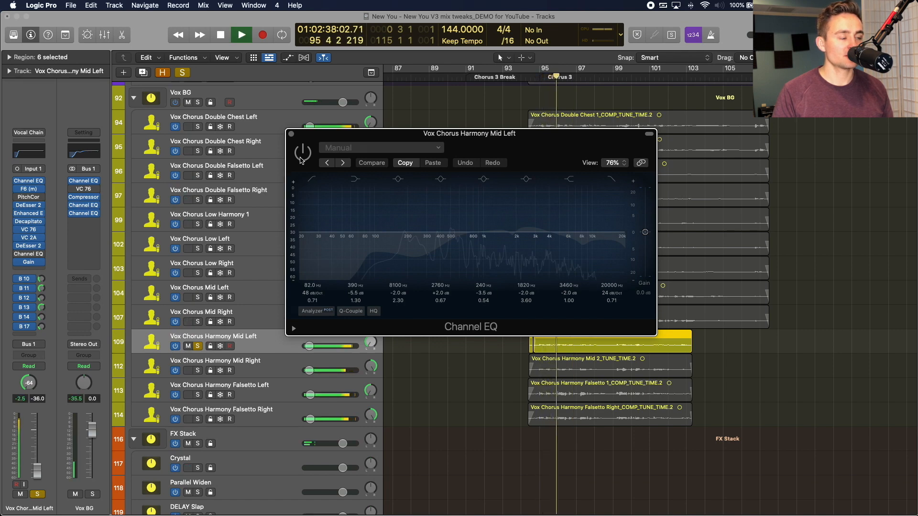
{"action": "key", "text": "space"}
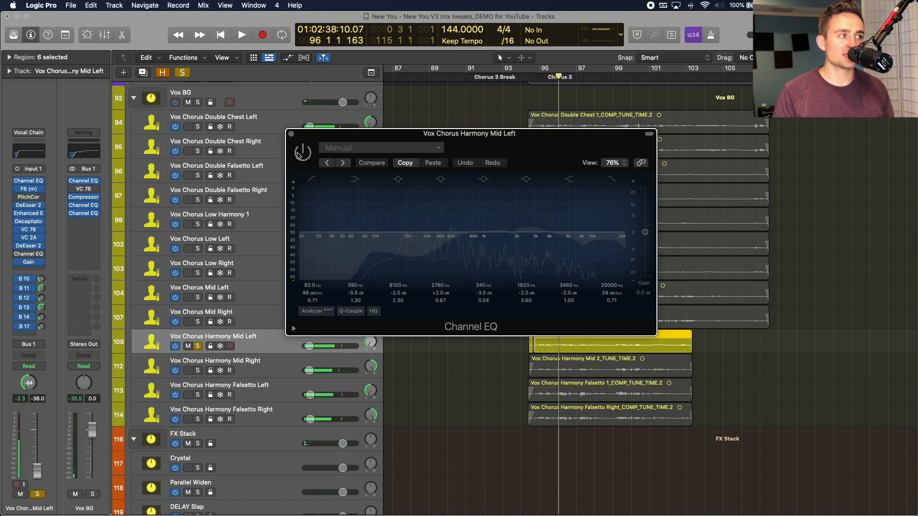
{"action": "left_click", "coordinate": [299, 155]}
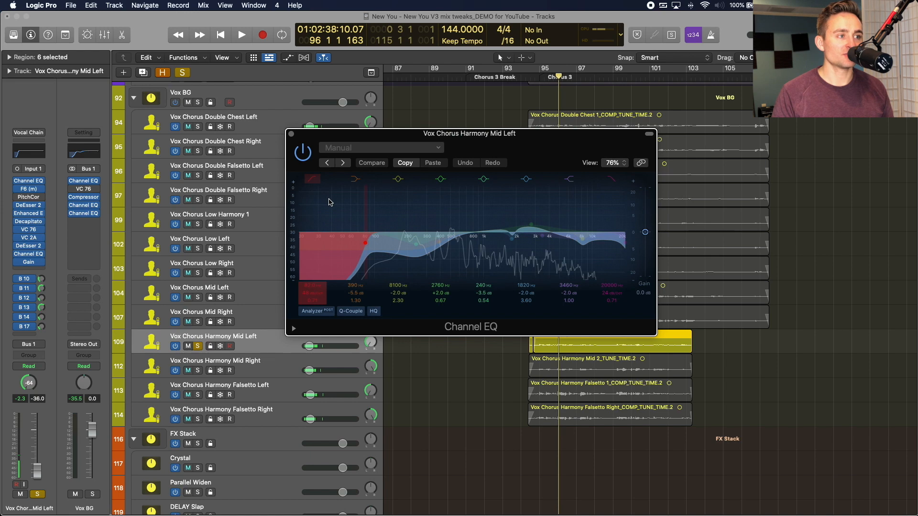
{"action": "key", "text": "space"}
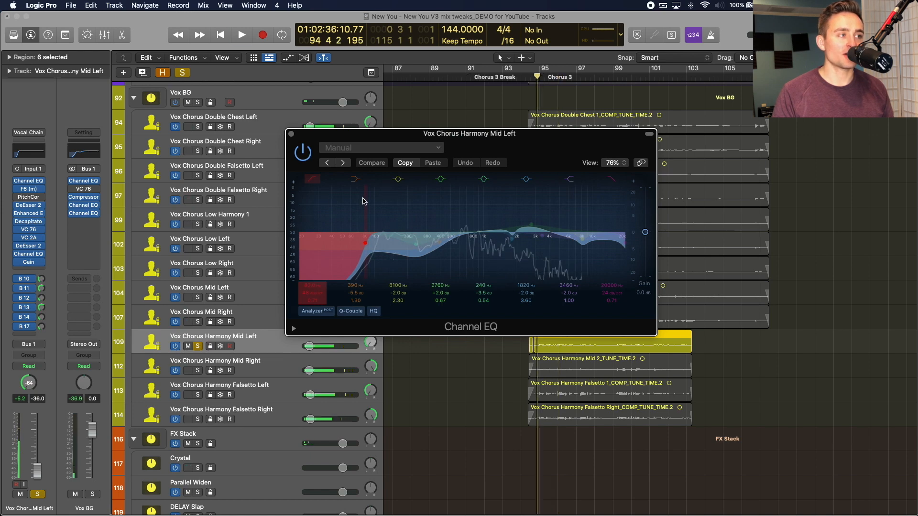
{"action": "key", "text": "space"}
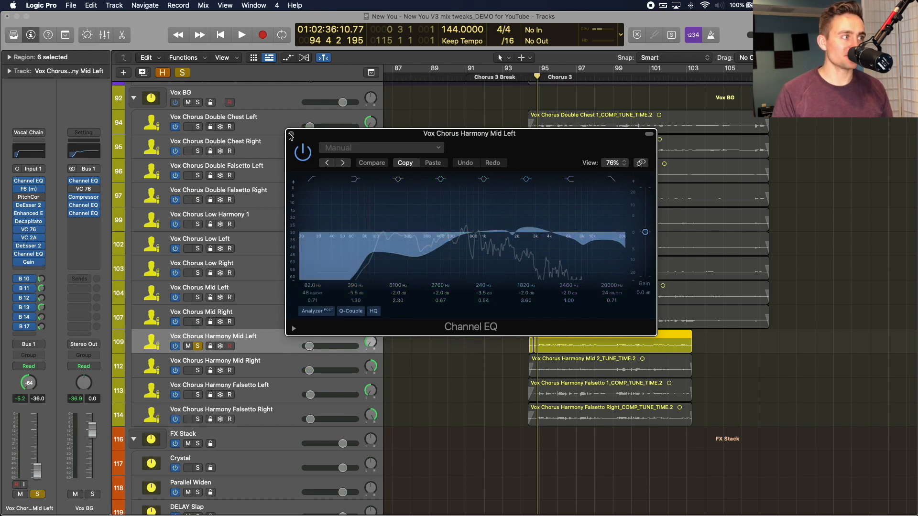
{"action": "key", "text": "space"}
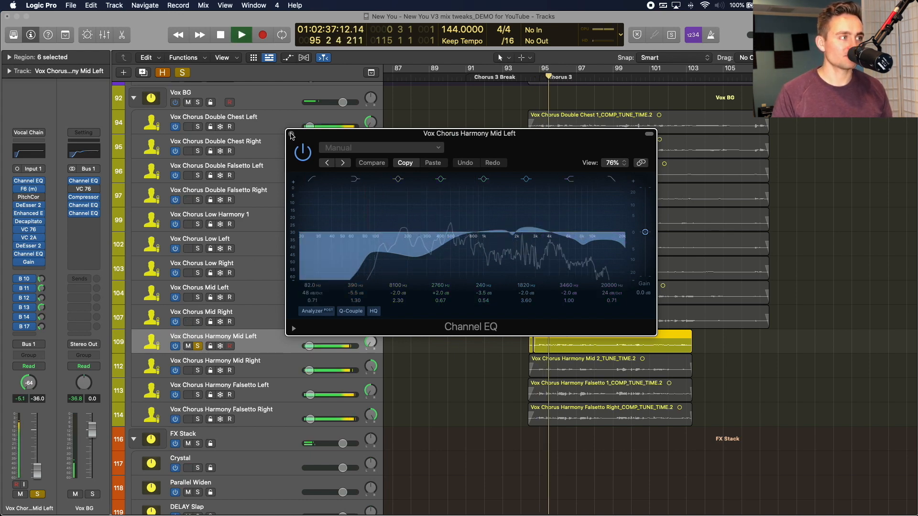
Close the Harmony Mid Left EQ, and switch the solo and track selection to Vox Chorus Harmony Falsetto Left
{"action": "left_click", "coordinate": [291, 134]}
{"action": "left_click", "coordinate": [197, 347]}
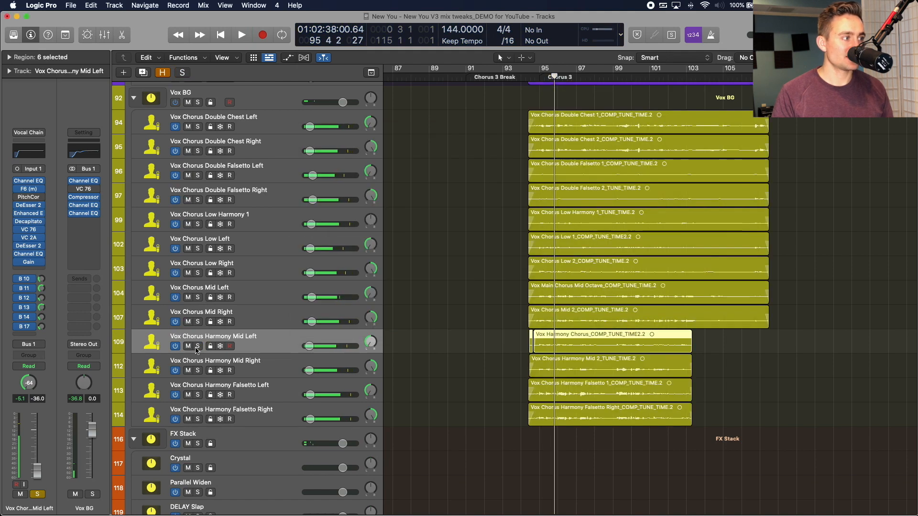
{"action": "left_click", "coordinate": [198, 395]}
{"action": "left_click", "coordinate": [282, 390]}
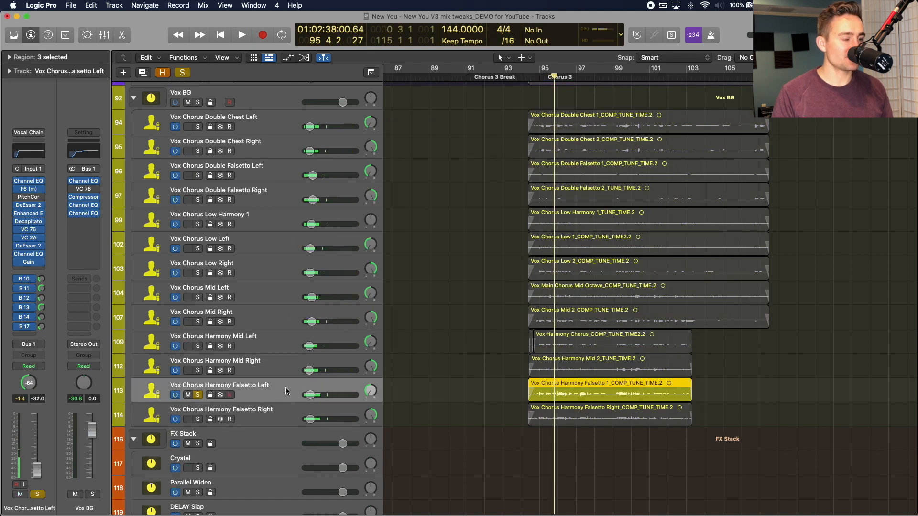
Audition Harmony Falsetto Left around Chorus 3 with its second Channel EQ open for inspection, and close the EQ
{"action": "key", "text": "space"}
{"action": "left_click", "coordinate": [29, 254]}
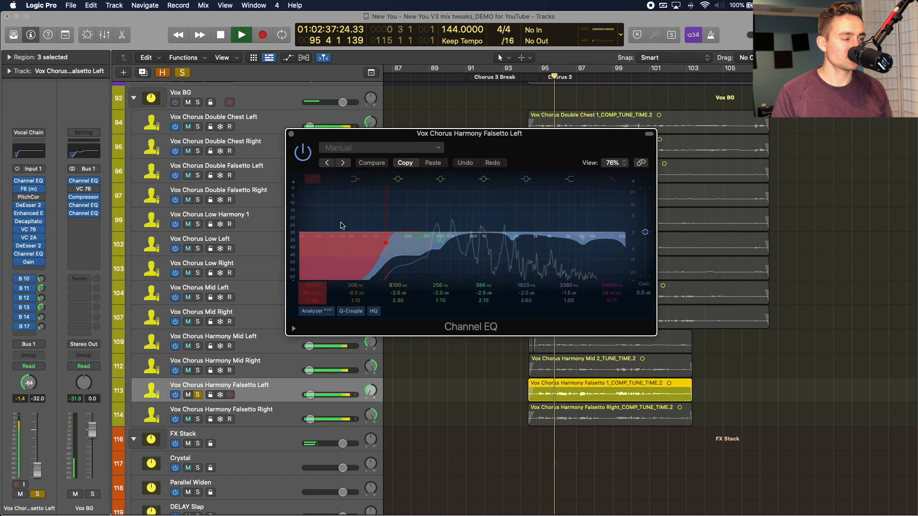
{"action": "key", "text": "space"}
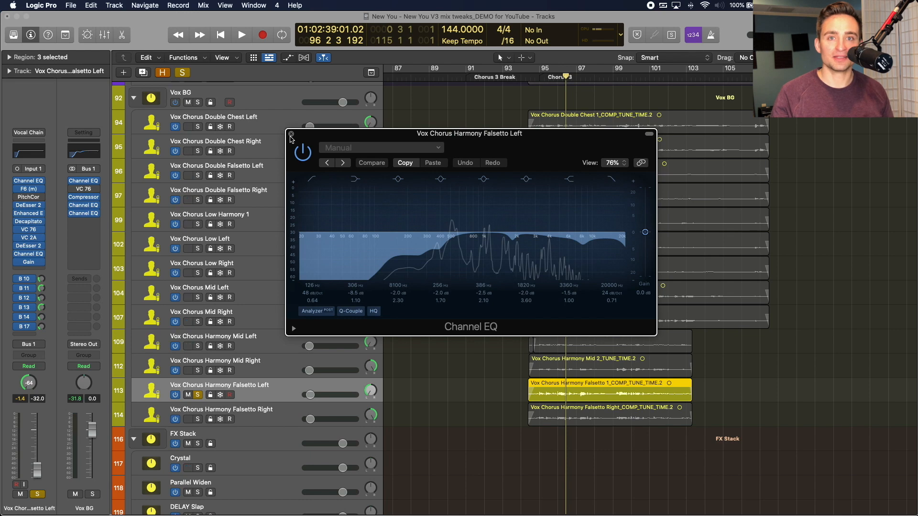
{"action": "left_click", "coordinate": [291, 138]}
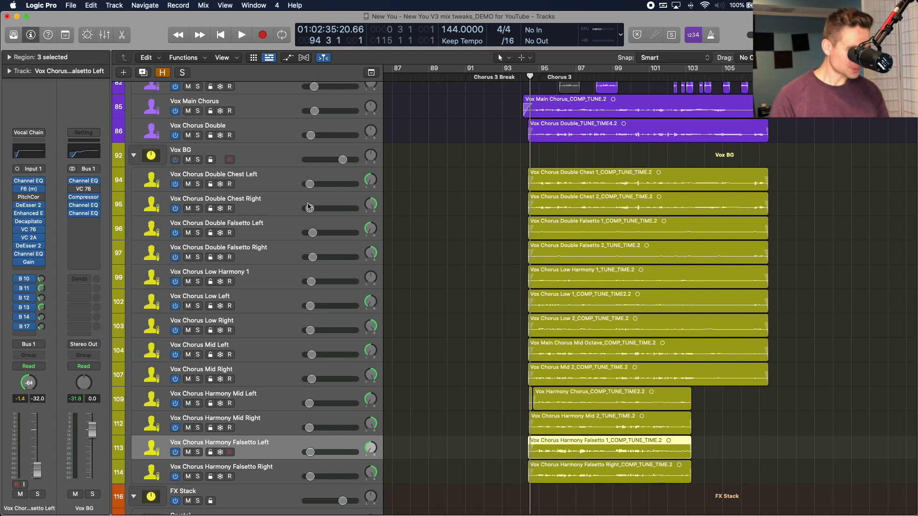
{"action": "scroll", "coordinate": [264, 360], "scroll_direction": "down", "scroll_amount": 1}
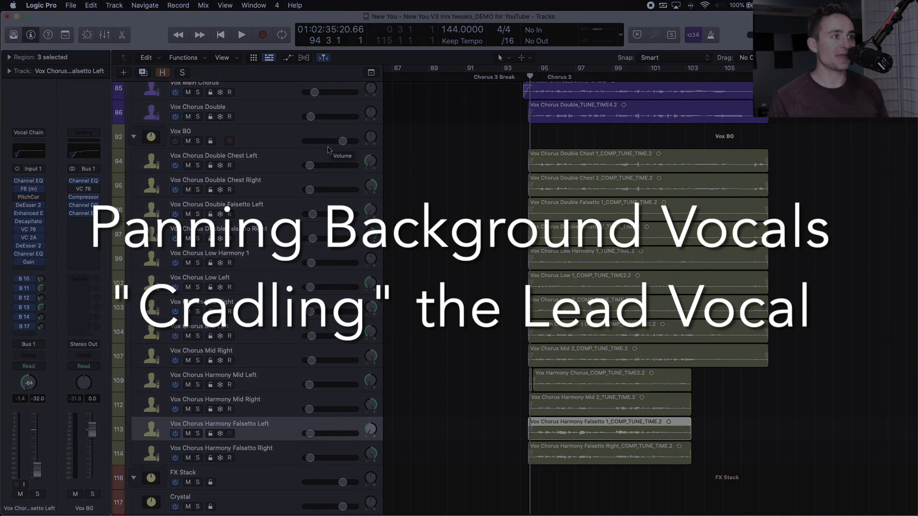
Solo the Vox BG stack and audition all the background vocals from the start of Chorus 3
{"action": "left_click", "coordinate": [271, 139]}
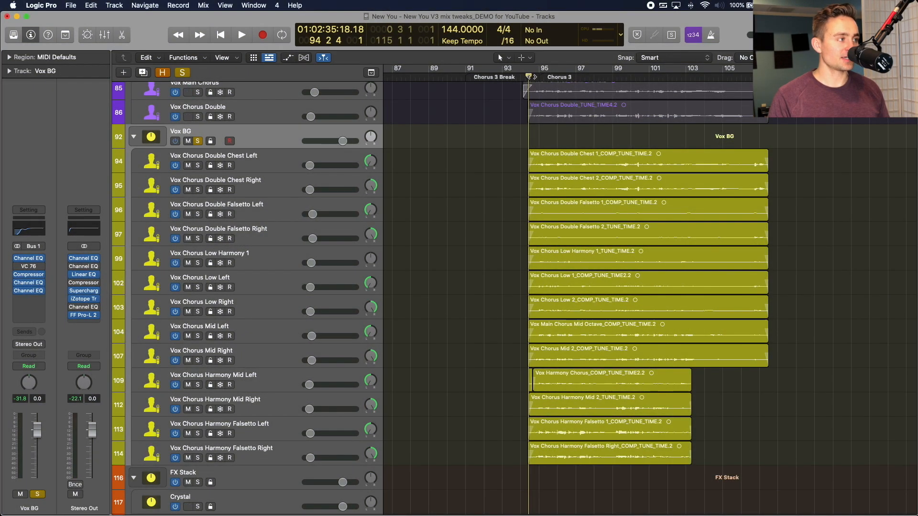
{"action": "key", "text": "space"}
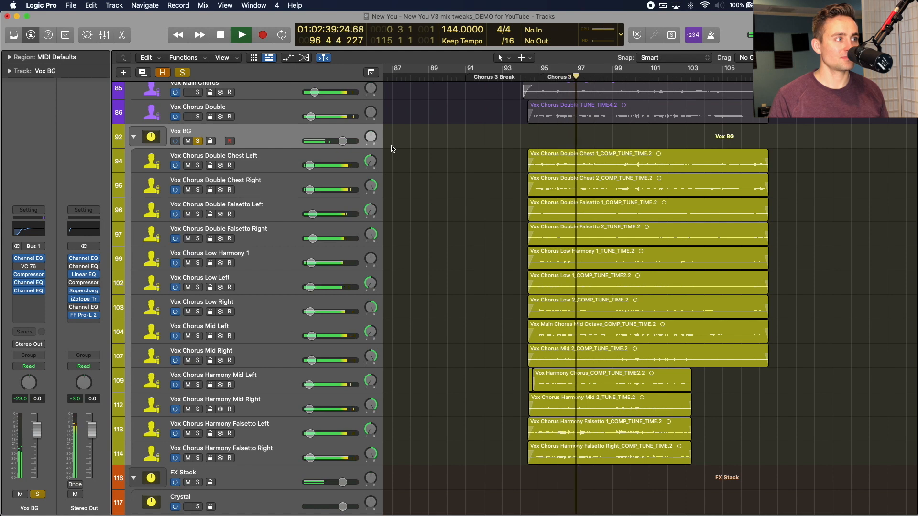
{"action": "key", "text": "space"}
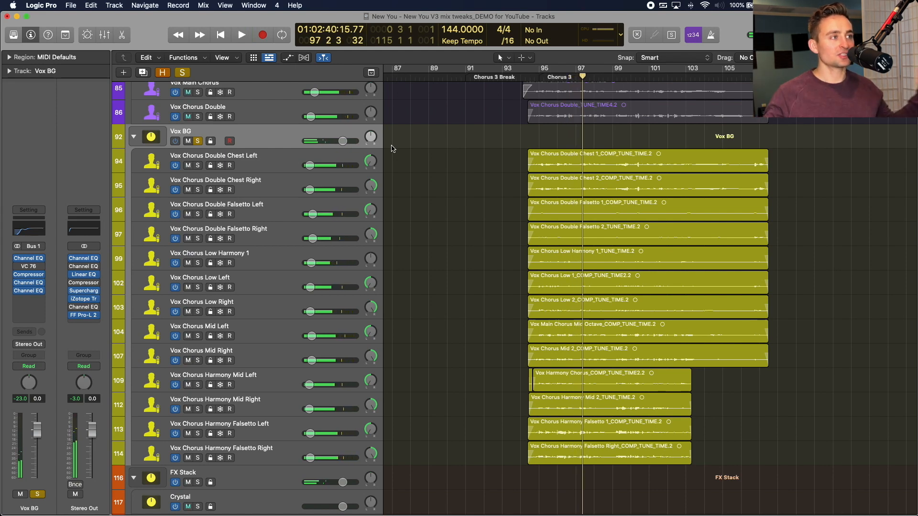
Select and solo Vox Main Chorus alongside the Vox BG stack, and audition the lead with the panned backgrounds
{"action": "scroll", "coordinate": [391, 149], "scroll_direction": "up", "scroll_amount": 1}
{"action": "scroll", "coordinate": [392, 146], "scroll_direction": "up", "scroll_amount": 2}
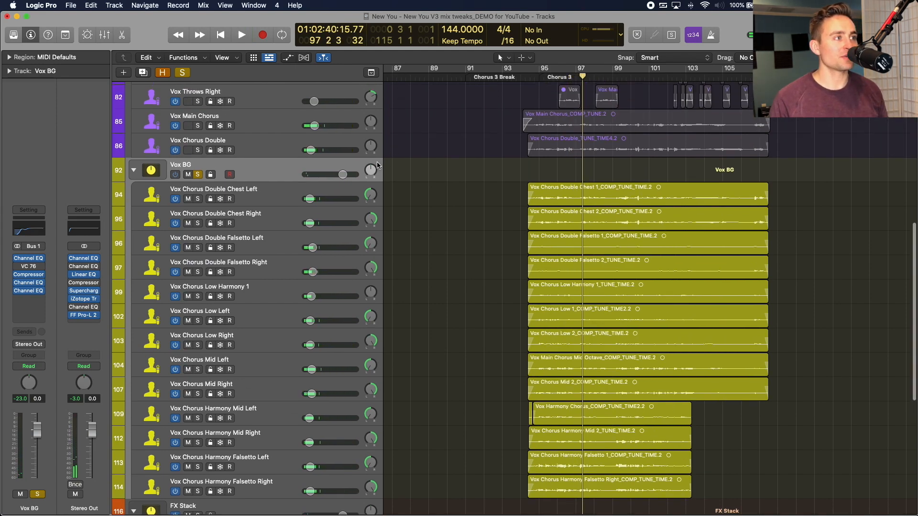
{"action": "scroll", "coordinate": [366, 182], "scroll_direction": "down", "scroll_amount": 2}
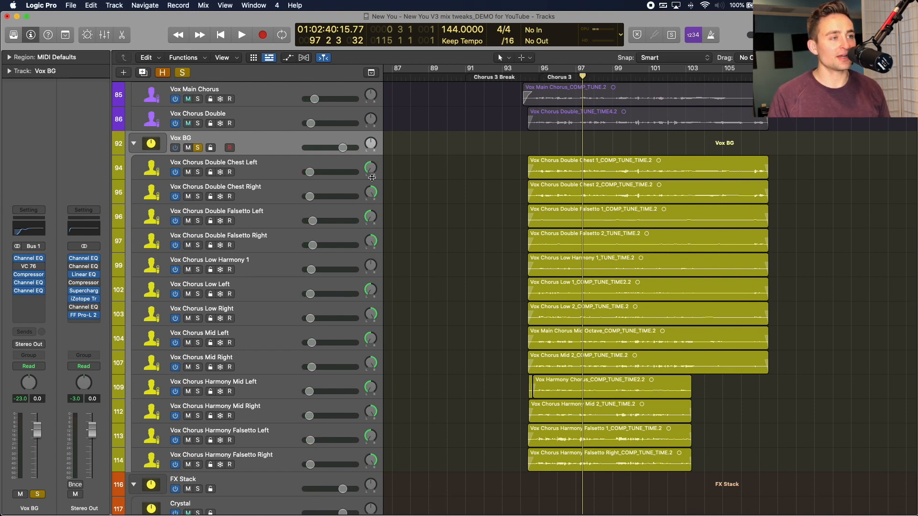
{"action": "scroll", "coordinate": [371, 167], "scroll_direction": "down", "scroll_amount": 4}
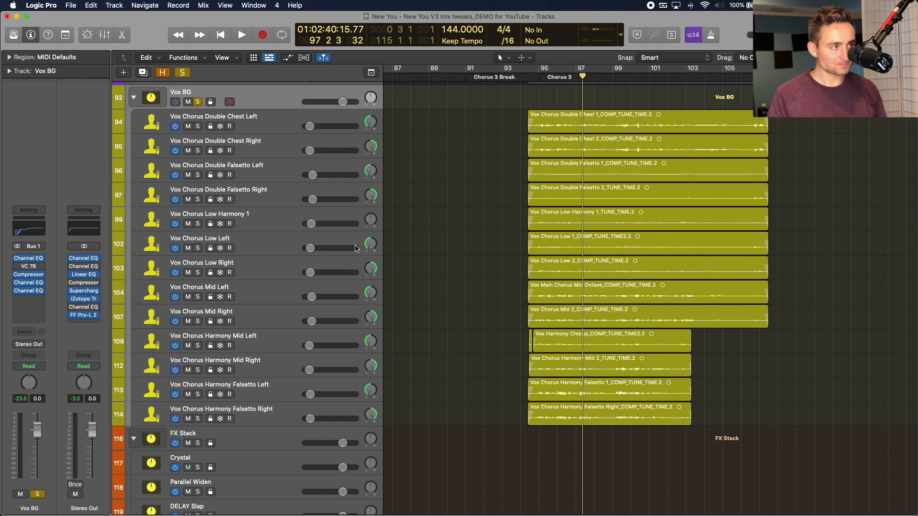
{"action": "scroll", "coordinate": [311, 205], "scroll_direction": "up", "scroll_amount": 5}
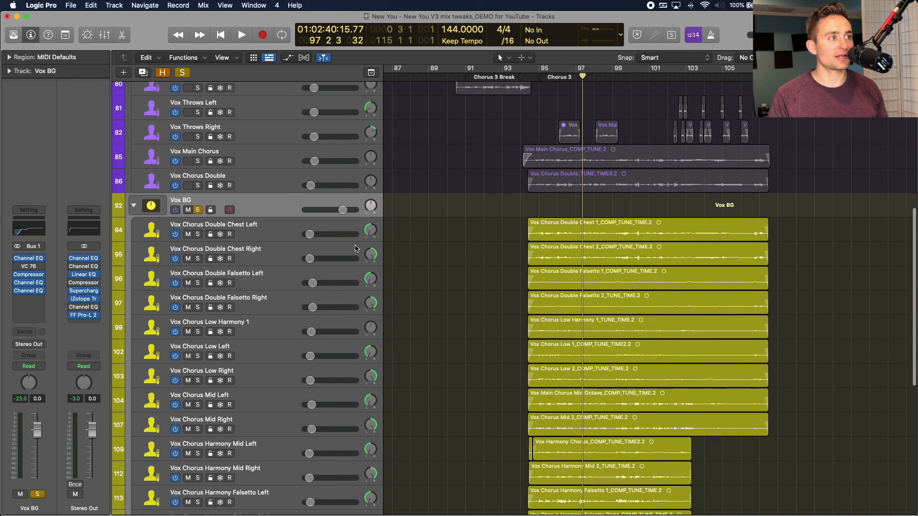
{"action": "left_click", "coordinate": [266, 163]}
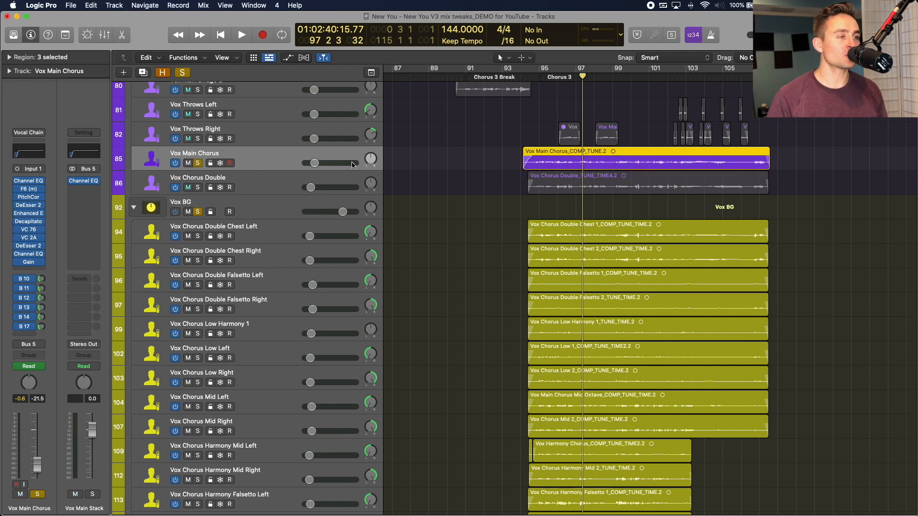
{"action": "key", "text": "space"}
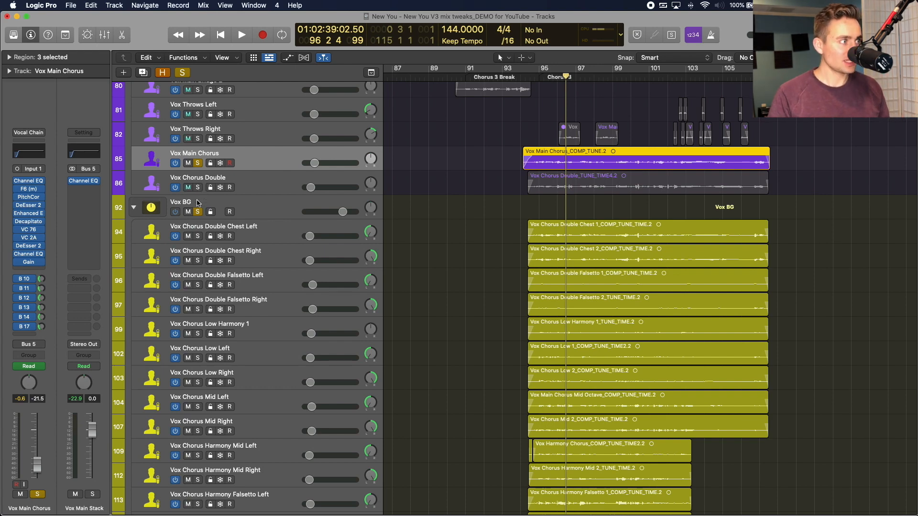
Clear the Vox Main Chorus solo, and solo Vox Chorus Low Harmony 1 within the Vox BG stack to audition it
{"action": "left_click", "coordinate": [281, 228]}
{"action": "scroll", "coordinate": [281, 228], "scroll_direction": "down", "scroll_amount": 1}
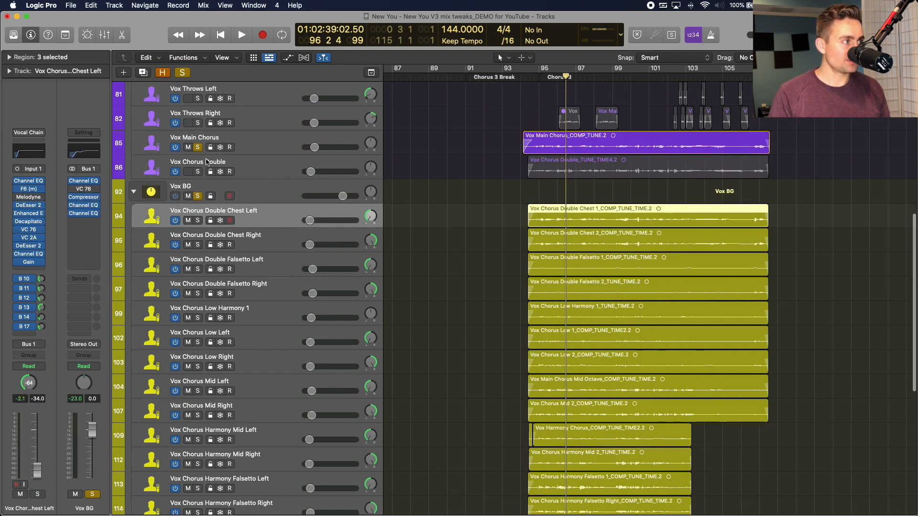
{"action": "scroll", "coordinate": [256, 259], "scroll_direction": "down", "scroll_amount": 2}
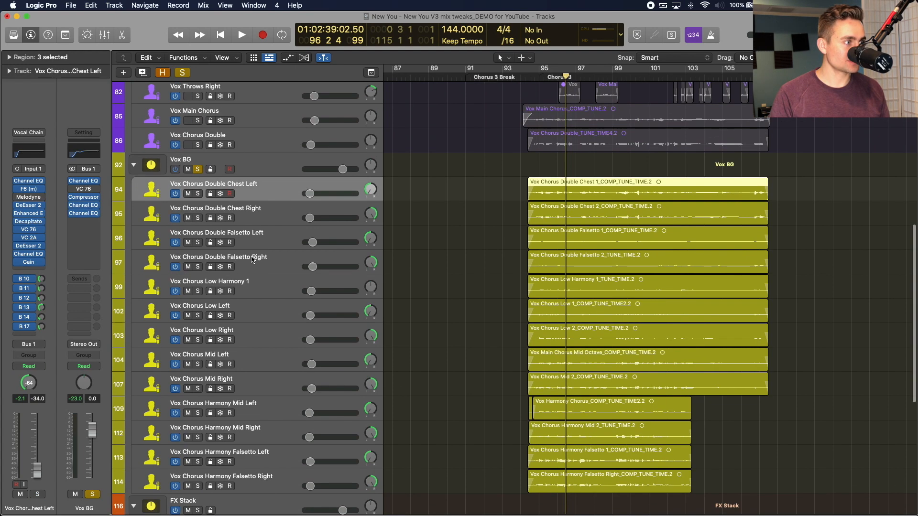
{"action": "left_click", "coordinate": [261, 287]}
{"action": "scroll", "coordinate": [262, 311], "scroll_direction": "down", "scroll_amount": 5}
{"action": "scroll", "coordinate": [265, 321], "scroll_direction": "up", "scroll_amount": 4}
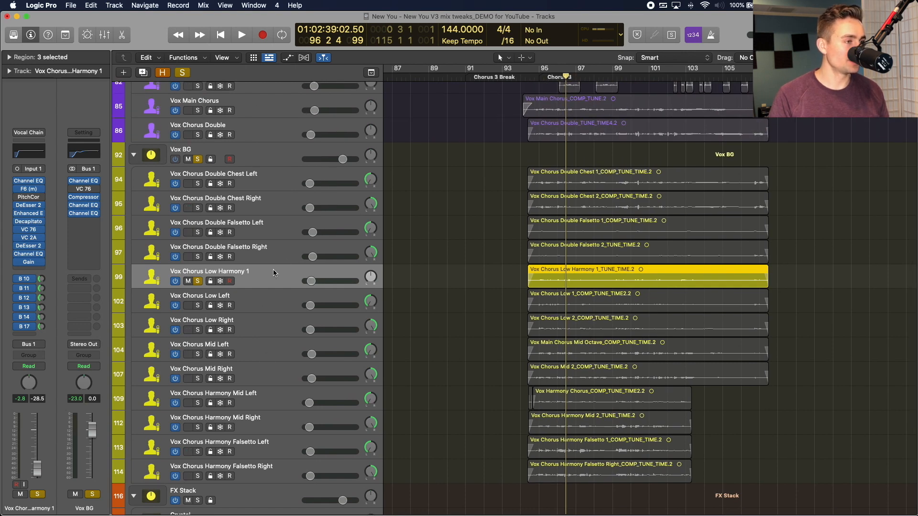
{"action": "key", "text": "space"}
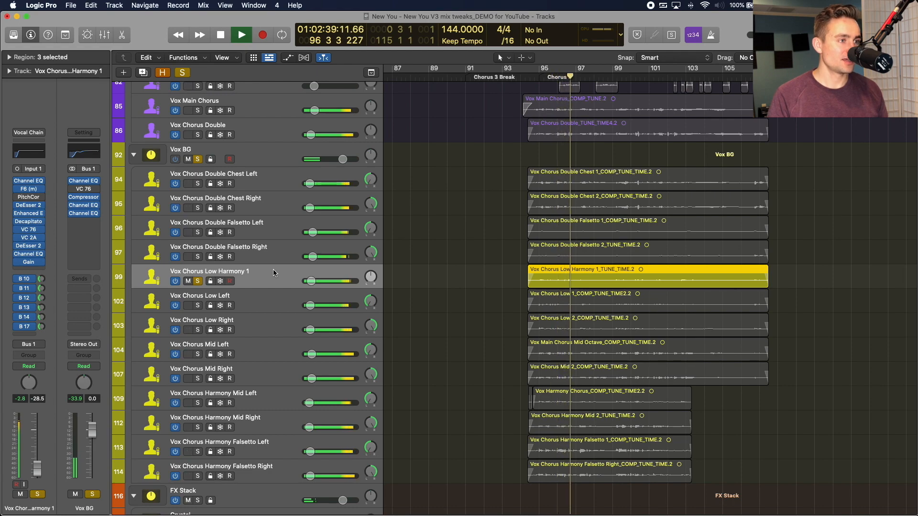
{"action": "key", "text": "space"}
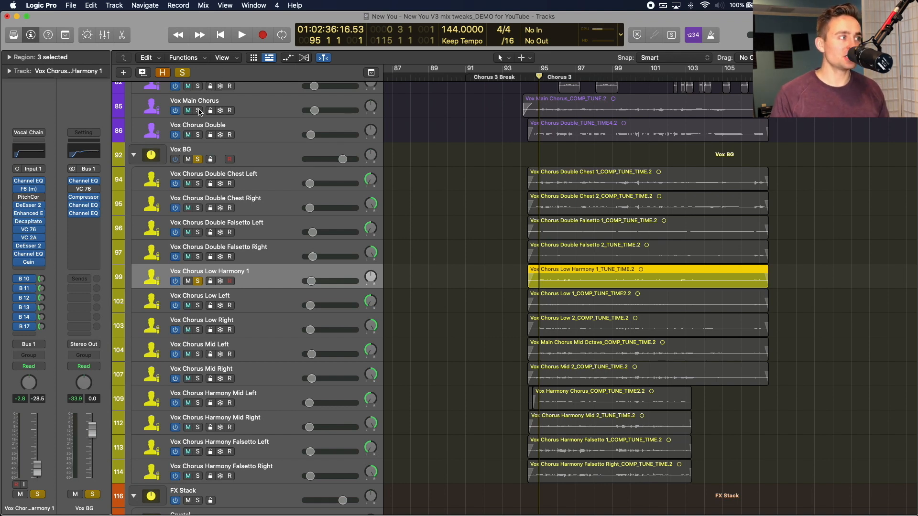
Solo Vox Main Chorus and Vox Chorus Double with the full Vox BG stack, and compare Chorus 3 with Low Harmony 1 muted and unmuted
{"action": "left_click_drag", "start_coordinate": [198, 111], "coordinate": [198, 152]}
{"action": "left_click", "coordinate": [531, 78]}
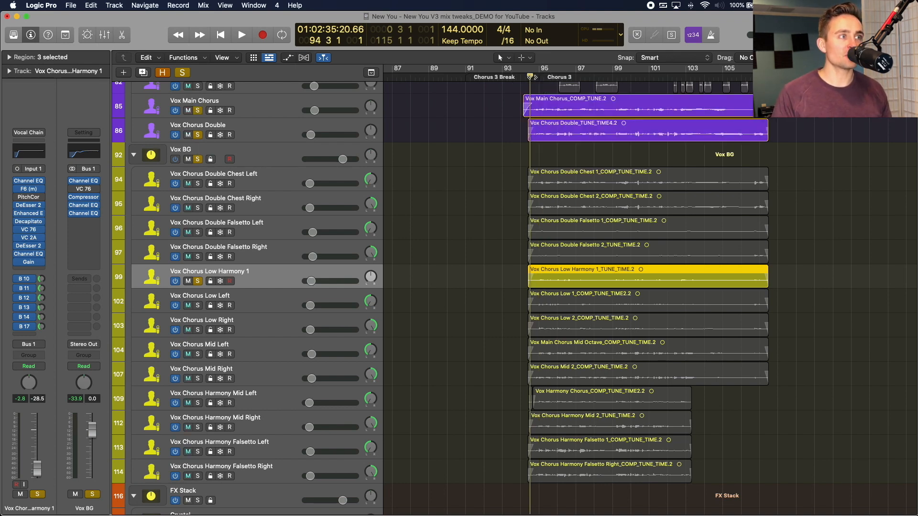
{"action": "left_click", "coordinate": [198, 282]}
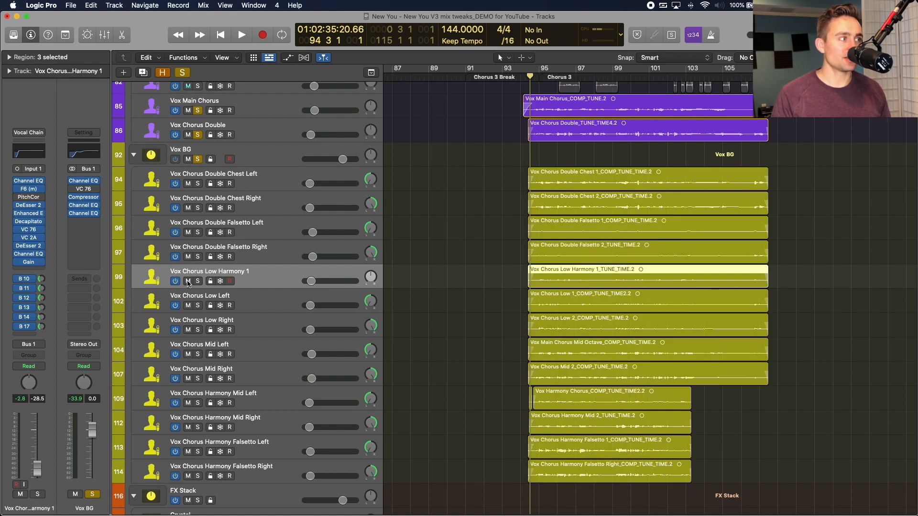
{"action": "left_click", "coordinate": [188, 281]}
{"action": "left_click", "coordinate": [188, 282]}
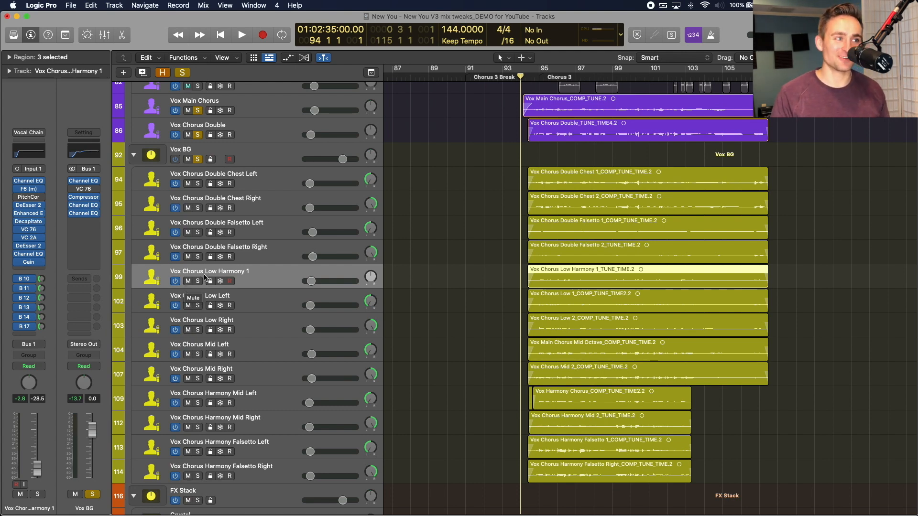
Play from bar 94, raise Vox Chorus Low Harmony 1 to -21.0 dB, and compare the mix with that track muted and unmuted
{"action": "key", "text": "space"}
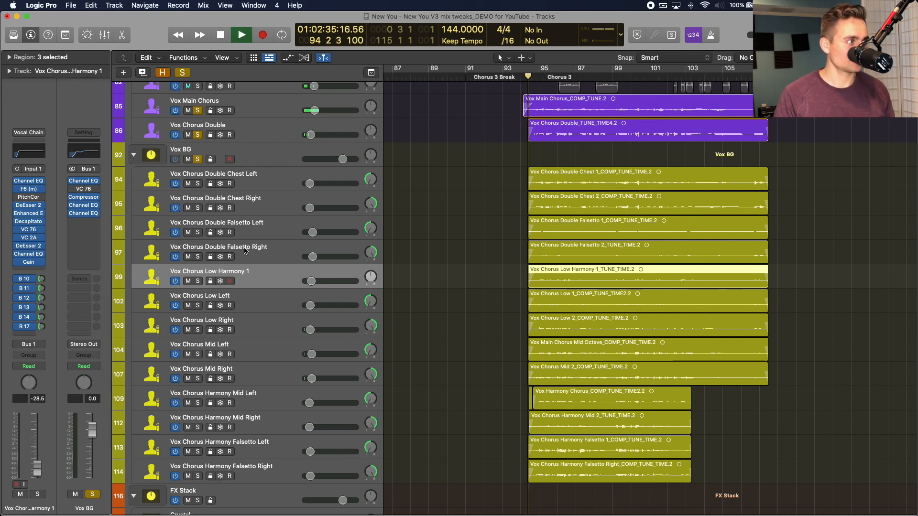
{"action": "left_click_drag", "start_coordinate": [314, 287], "coordinate": [315, 281]}
{"action": "left_click", "coordinate": [188, 281]}
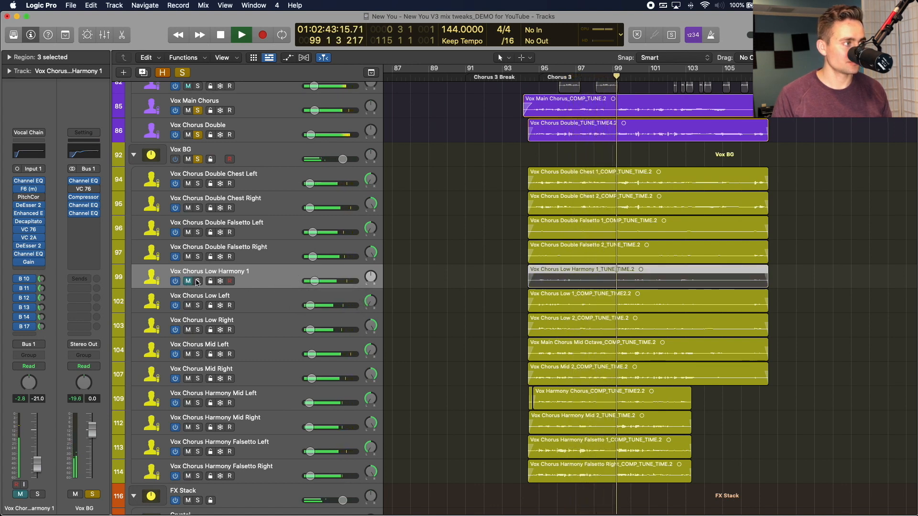
{"action": "left_click", "coordinate": [188, 281]}
Raise Vox Chorus Low Harmony 1 further to -16.0 dB during playback, and compare the mix with it muted and unmuted
{"action": "left_click_drag", "start_coordinate": [314, 281], "coordinate": [318, 282]}
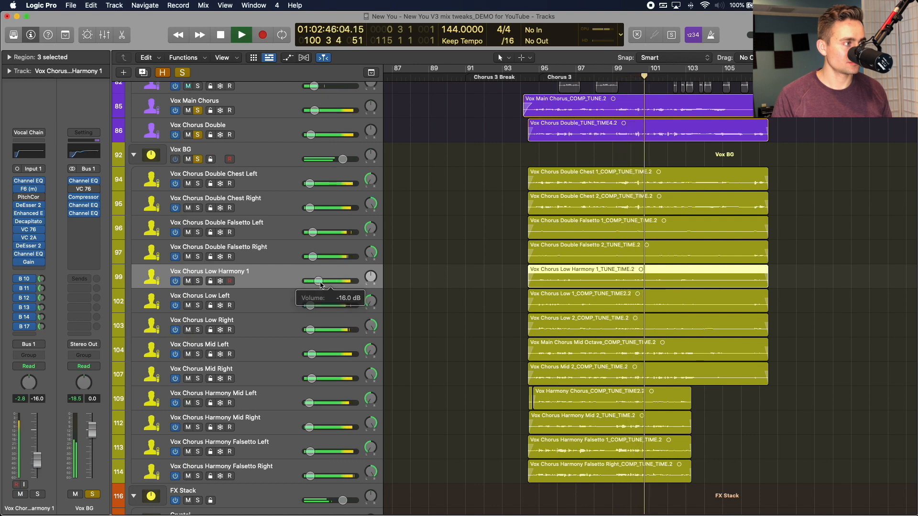
{"action": "left_click", "coordinate": [188, 281]}
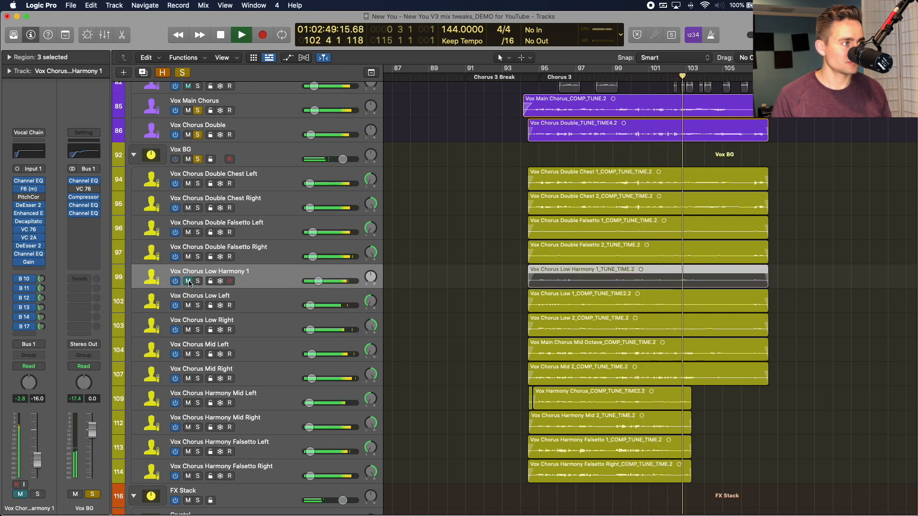
{"action": "left_click", "coordinate": [188, 281]}
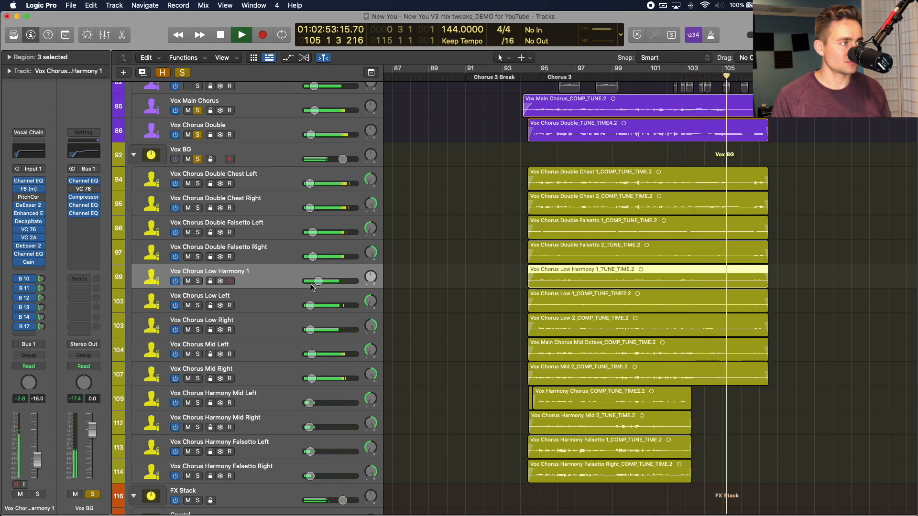
Lower Vox Chorus Low Harmony 1 back to -28.5 dB and stop playback
{"action": "left_click_drag", "start_coordinate": [318, 281], "coordinate": [311, 281]}
{"action": "key", "text": "space"}
{"action": "left_click", "coordinate": [229, 281]}
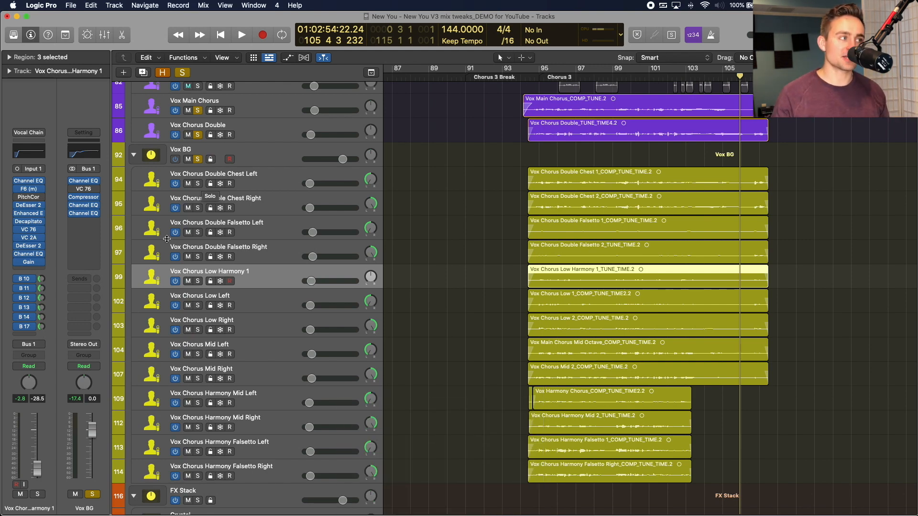
Clear the lead vocal and Vox BG solos, and solo Vox Chorus Double Chest Left and Right with the left track selected
{"action": "left_click", "coordinate": [198, 184]}
{"action": "left_click", "coordinate": [197, 184]}
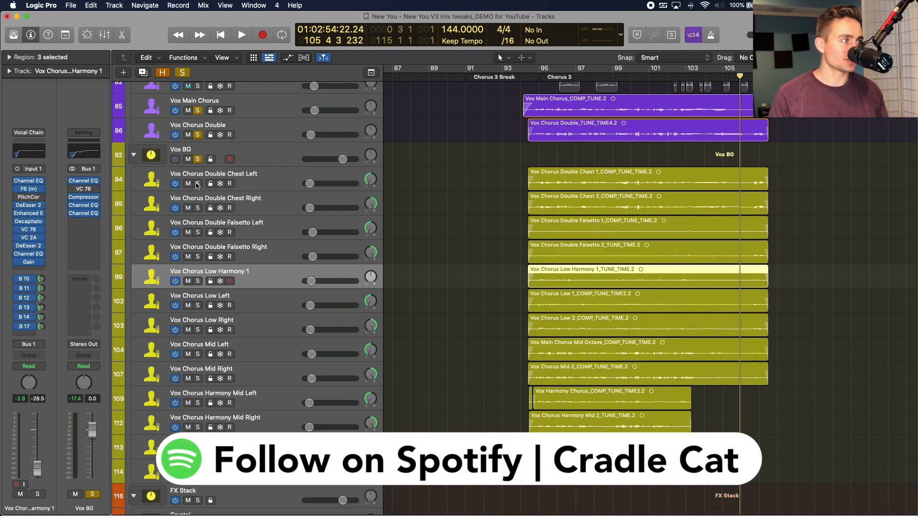
{"action": "left_click", "coordinate": [198, 111]}
{"action": "left_click", "coordinate": [198, 160]}
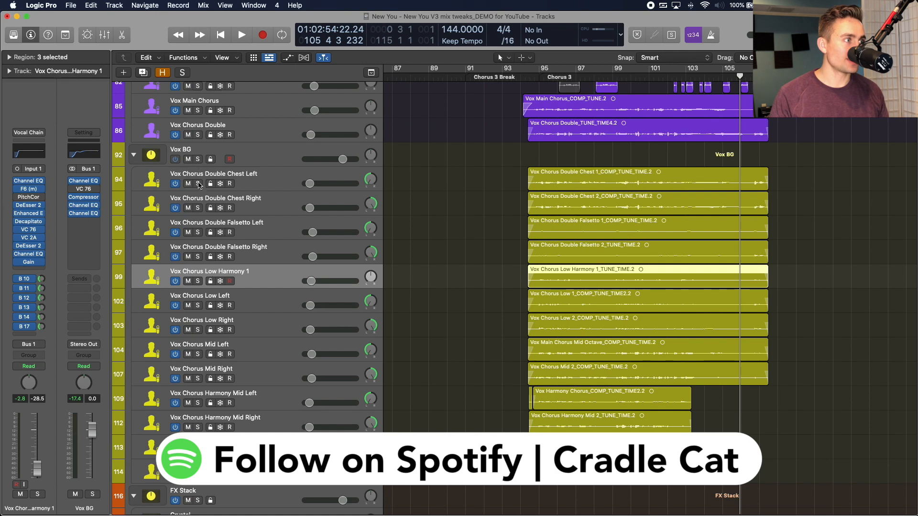
{"action": "left_click_drag", "start_coordinate": [197, 184], "coordinate": [199, 207]}
{"action": "left_click", "coordinate": [286, 178]}
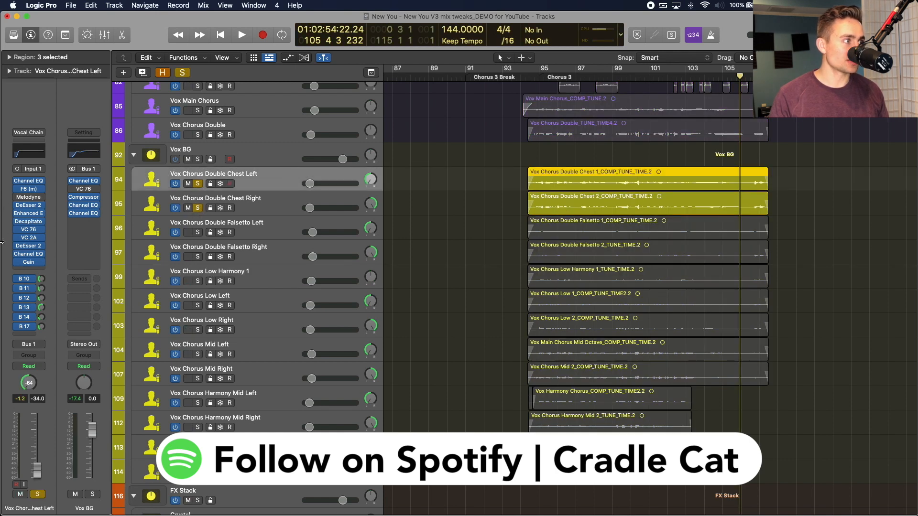
Inspect the second Channel EQ on Vox Chorus Double Chest Left, close it, and set the playhead just before bar 95
{"action": "left_click", "coordinate": [198, 183]}
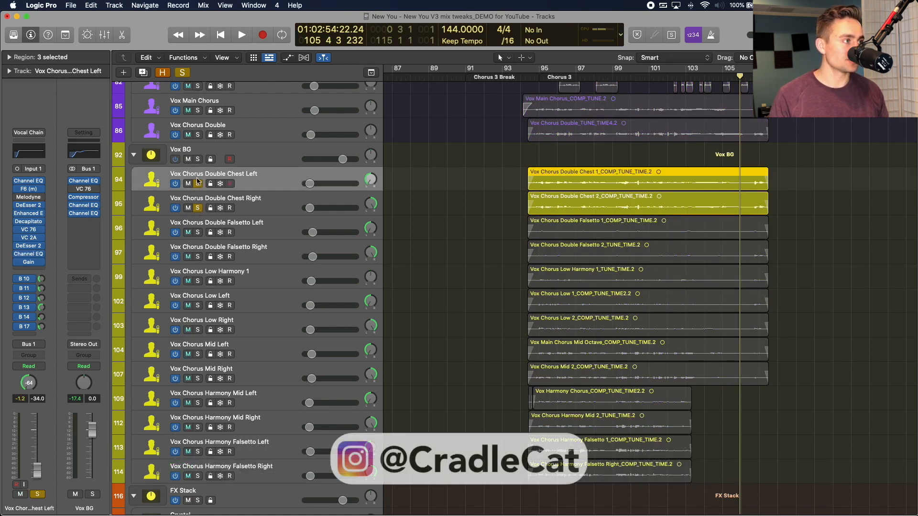
{"action": "left_click", "coordinate": [198, 184]}
{"action": "left_click", "coordinate": [28, 256]}
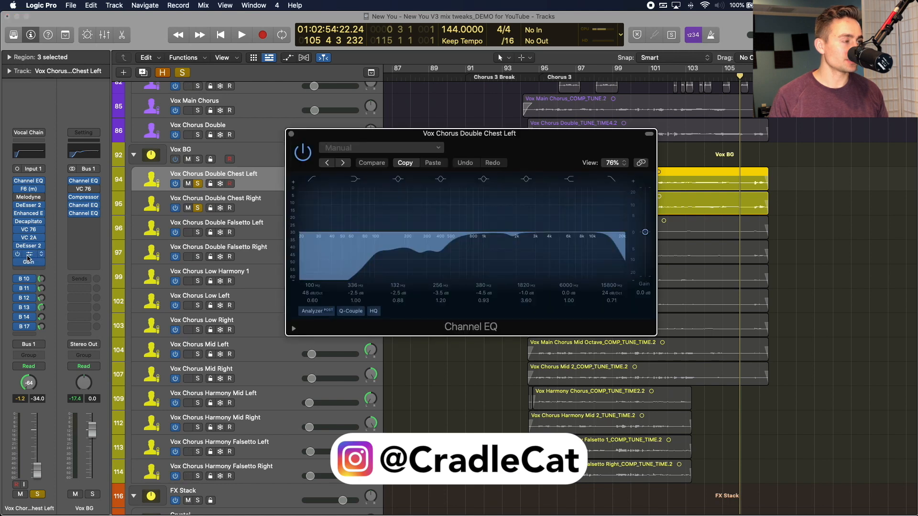
{"action": "left_click", "coordinate": [291, 134]}
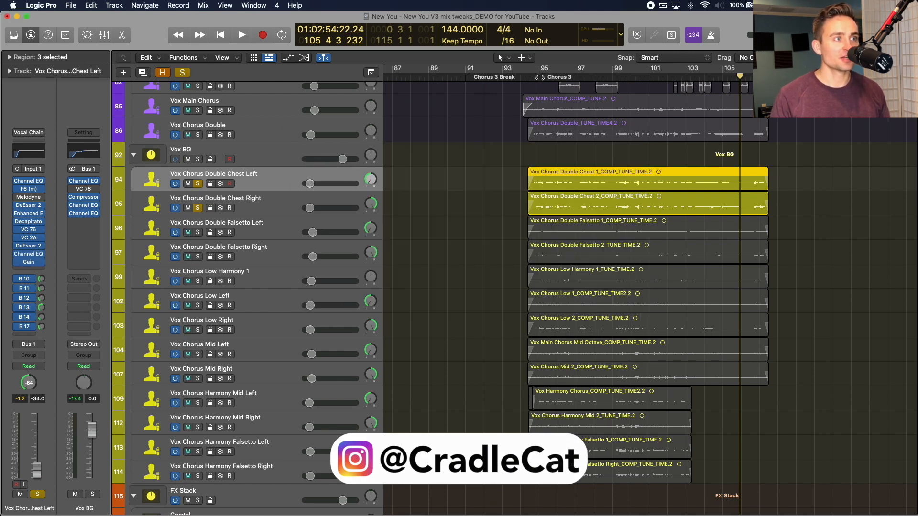
{"action": "left_click", "coordinate": [540, 77]}
{"action": "left_click", "coordinate": [536, 77]}
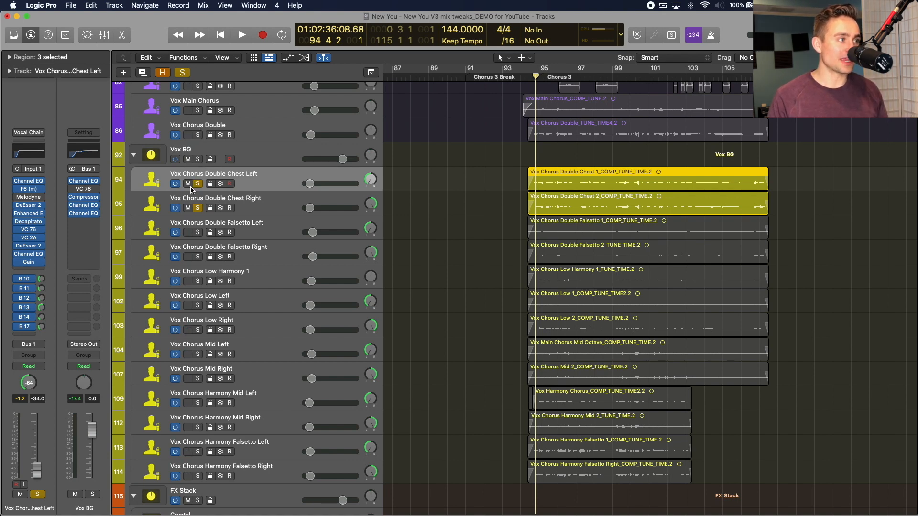
Clear the Double Chest solos, and inspect the second Channel EQ on Vox Chorus Double Falsetto Left before closing it
{"action": "left_click", "coordinate": [197, 185]}
{"action": "scroll", "coordinate": [267, 211], "scroll_direction": "down", "scroll_amount": 1}
{"action": "left_click", "coordinate": [271, 211]}
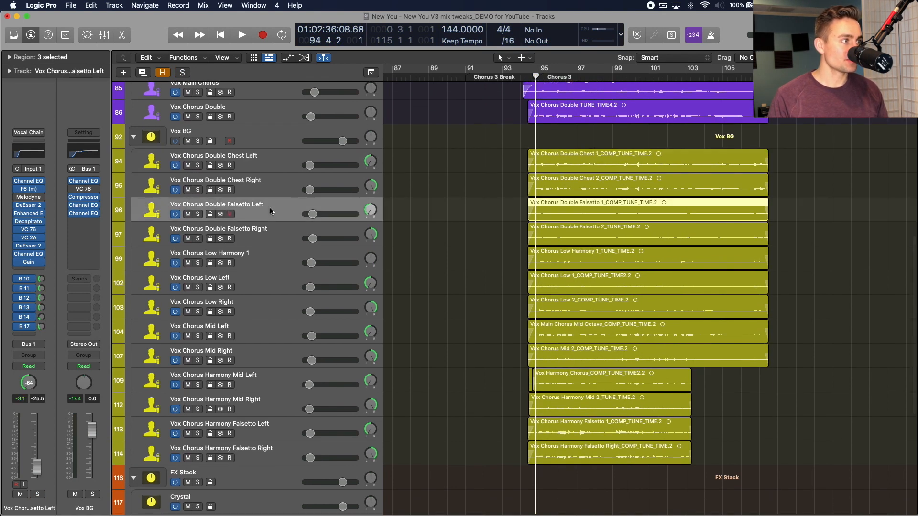
{"action": "left_click", "coordinate": [30, 254]}
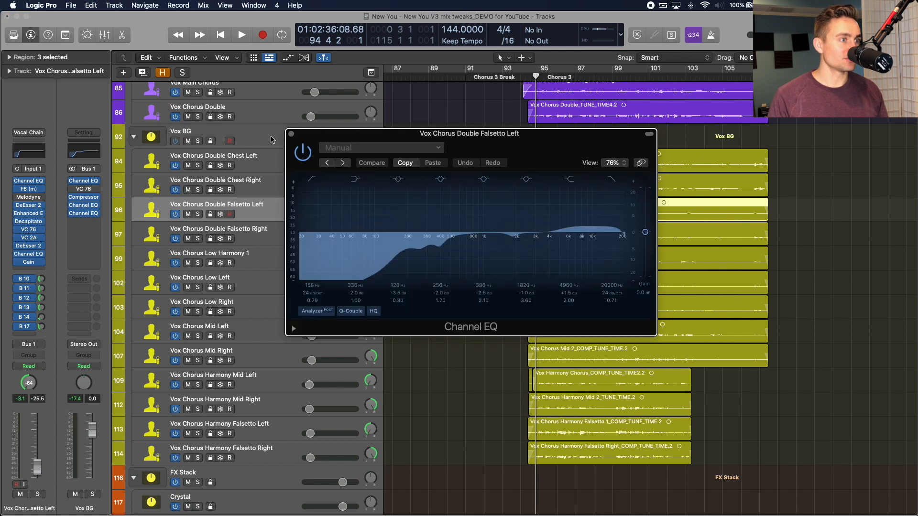
{"action": "left_click", "coordinate": [291, 135]}
Solo Vox Chorus Double Falsetto Left and Right, and audition the pair in Chorus 3
{"action": "left_click", "coordinate": [197, 215]}
{"action": "left_click", "coordinate": [197, 239]}
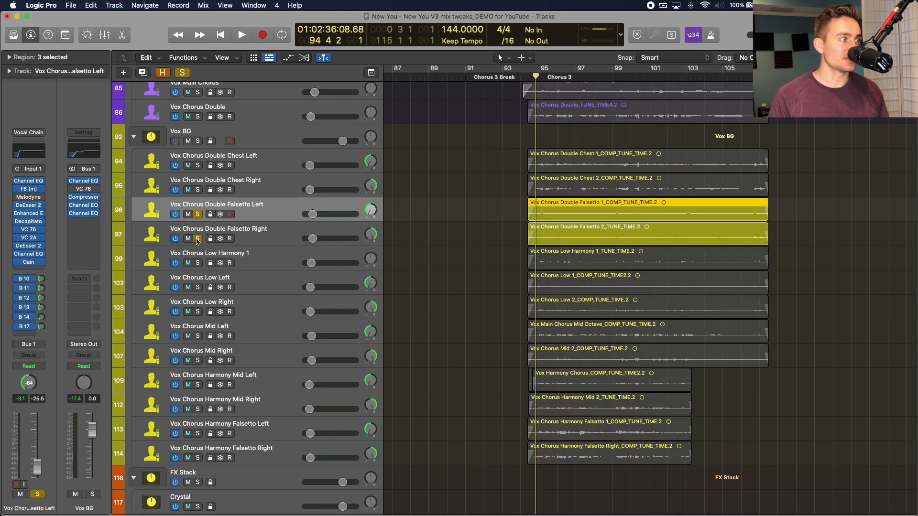
{"action": "key", "text": "space"}
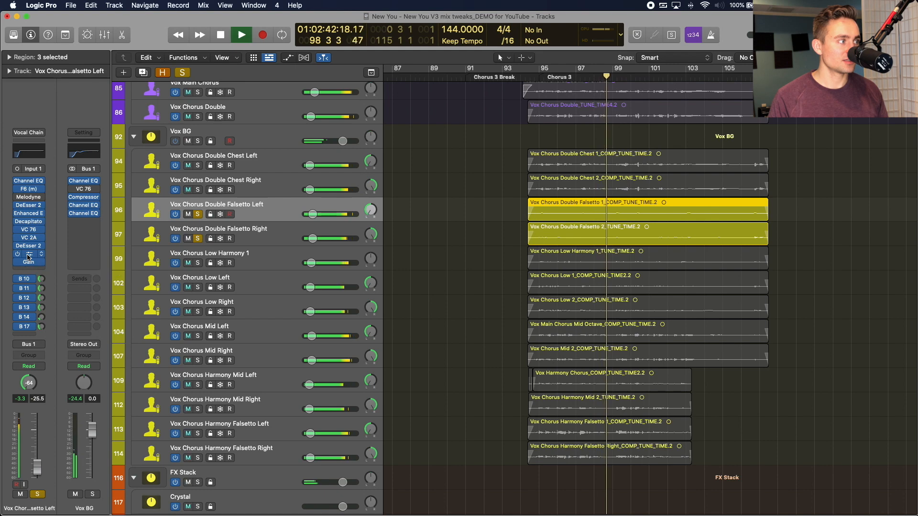
{"action": "key", "text": "space"}
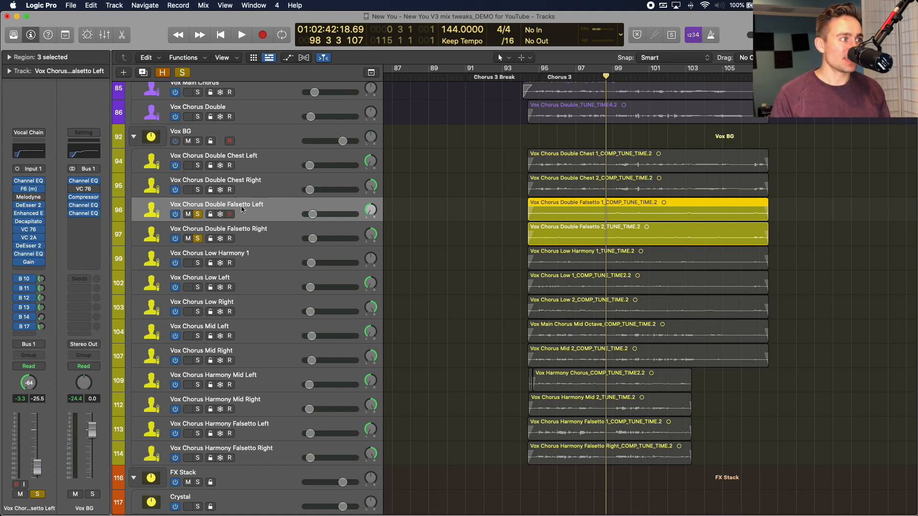
Inspect the second Channel EQ on Vox Chorus Double Falsetto Left, close it, and clear the solos on both Double Falsetto tracks
{"action": "left_click", "coordinate": [28, 254]}
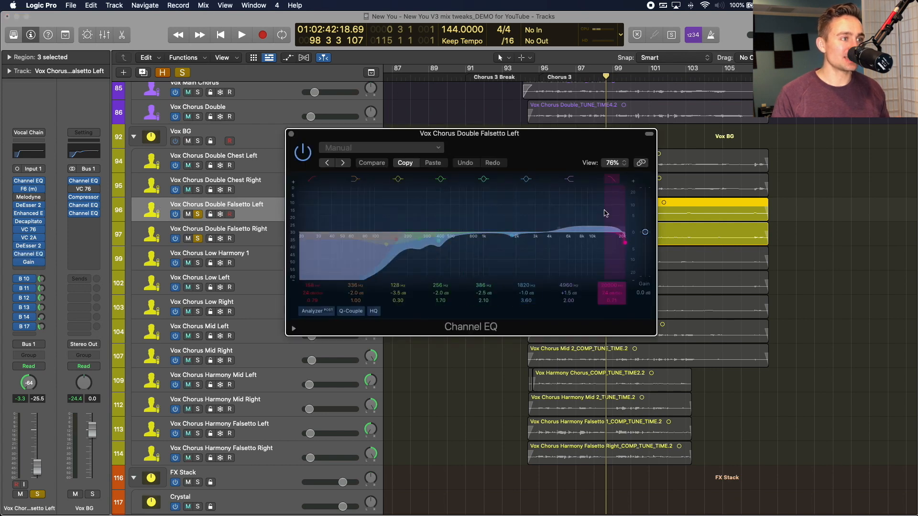
{"action": "left_click", "coordinate": [291, 135]}
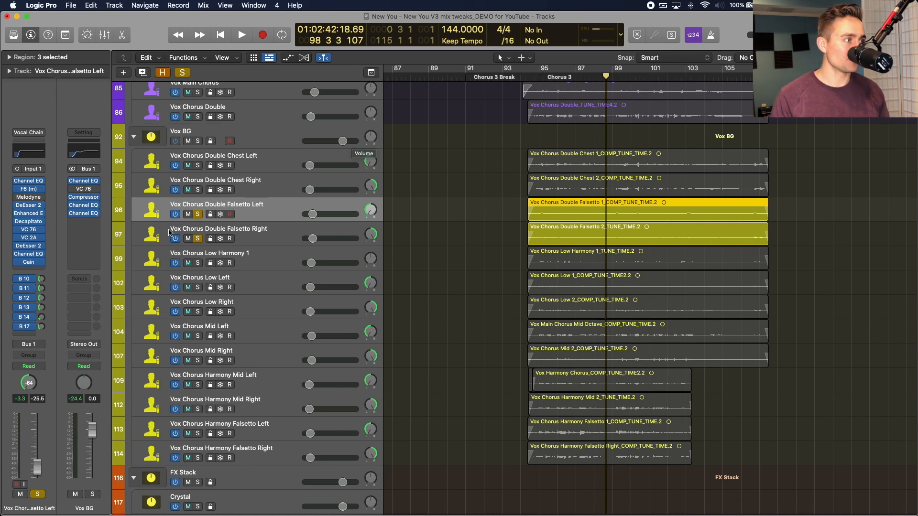
{"action": "left_click", "coordinate": [198, 214]}
{"action": "left_click", "coordinate": [197, 239]}
Solo Vox Chorus Low Left and Right, and inspect the second Channel EQ on Vox Chorus Low Left before closing it
{"action": "scroll", "coordinate": [203, 260], "scroll_direction": "down", "scroll_amount": 1}
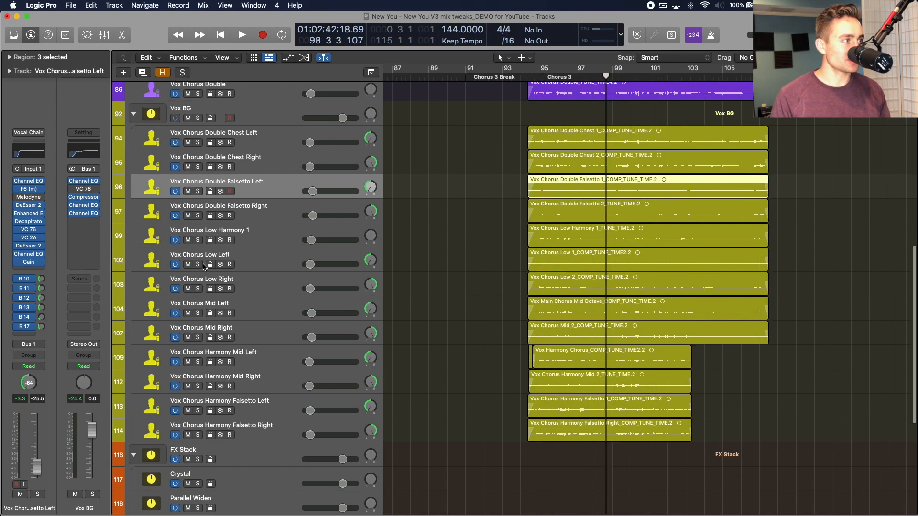
{"action": "left_click_drag", "start_coordinate": [198, 265], "coordinate": [198, 288]}
{"action": "left_click", "coordinate": [247, 264]}
{"action": "left_click", "coordinate": [29, 255]}
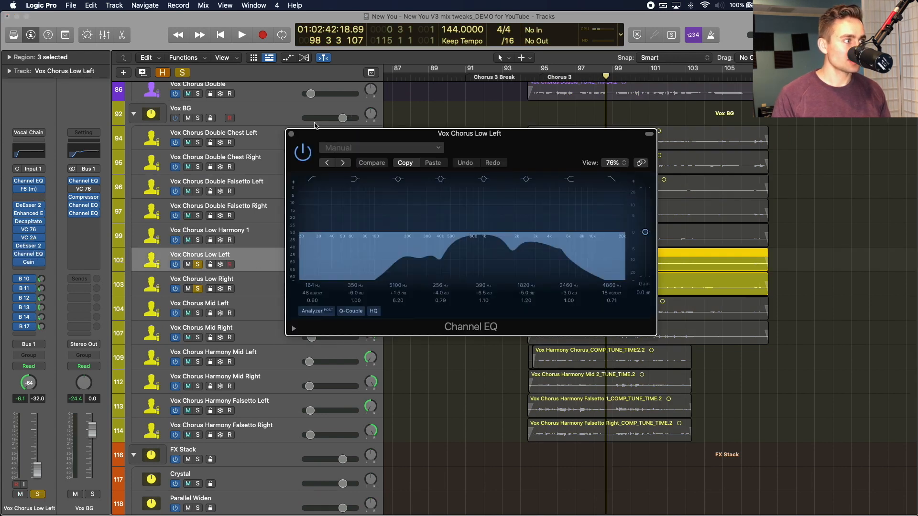
{"action": "left_click", "coordinate": [291, 135]}
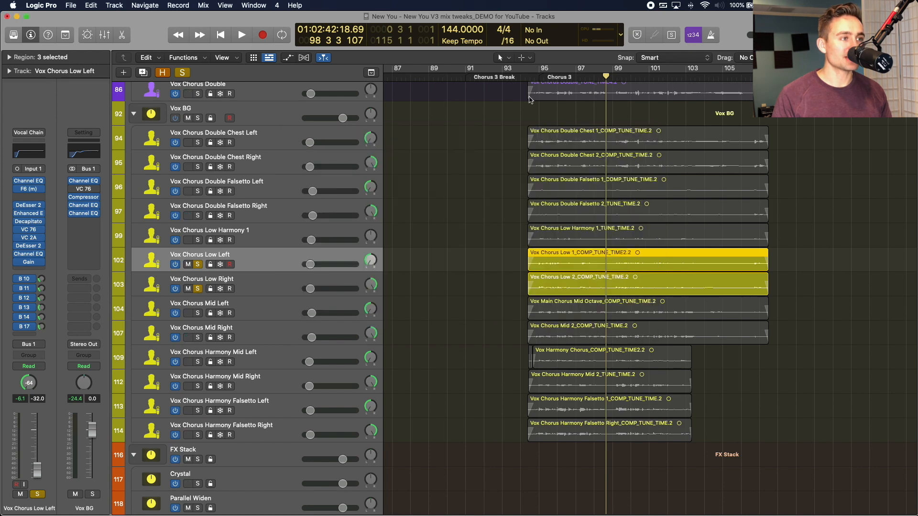
Audition the soloed Vox Chorus Low pair from just before bar 95, and clear both solos
{"action": "left_click", "coordinate": [539, 77]}
{"action": "key", "text": "space"}
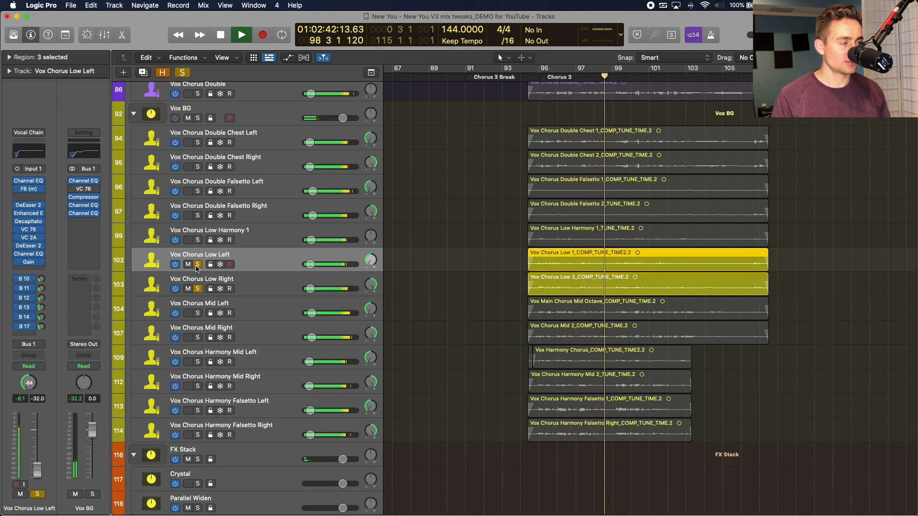
{"action": "key", "text": "space"}
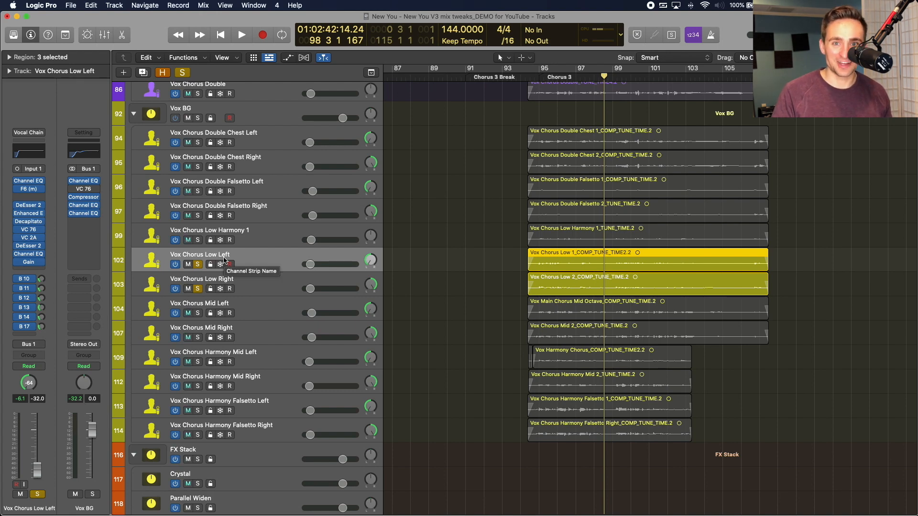
{"action": "left_click_drag", "start_coordinate": [197, 265], "coordinate": [198, 290]}
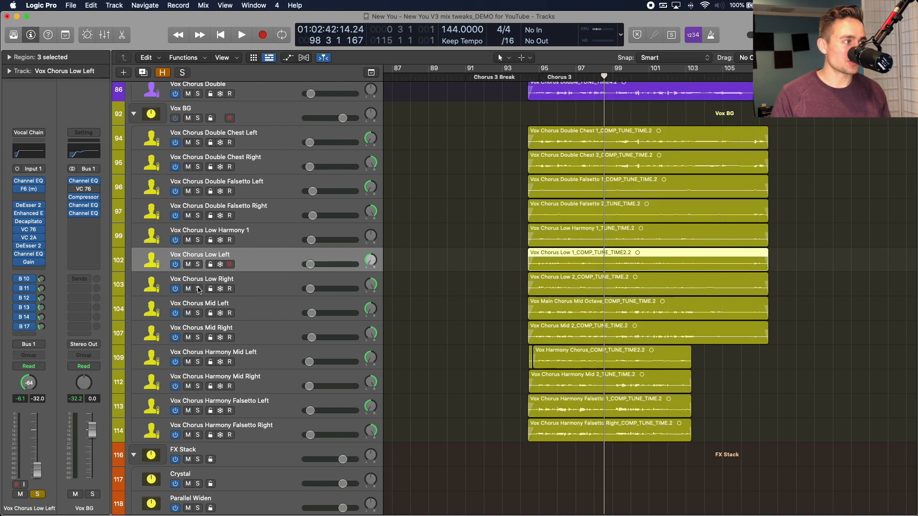
Solo Vox Chorus Mid Left and Right while playing Chorus 3, and select the Vox Chorus Mid Left track
{"action": "left_click", "coordinate": [198, 313]}
{"action": "key", "text": "space"}
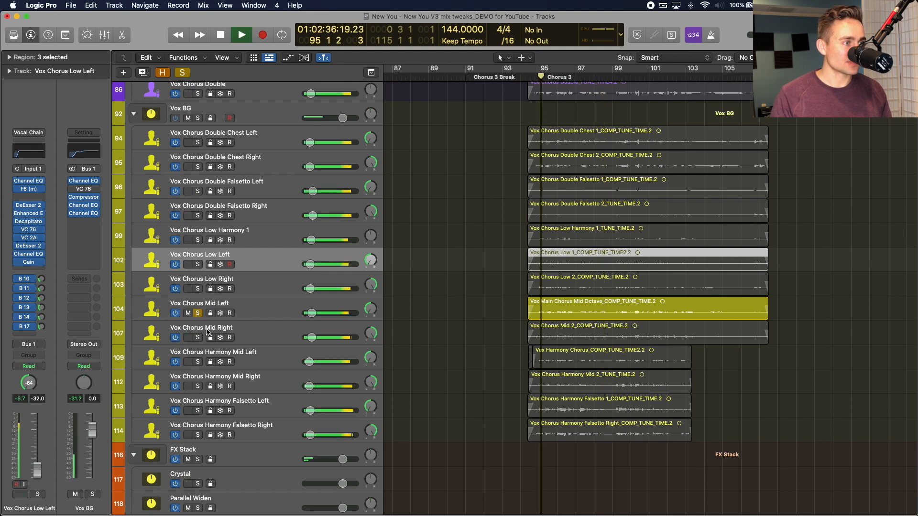
{"action": "left_click", "coordinate": [197, 337]}
{"action": "left_click", "coordinate": [261, 320]}
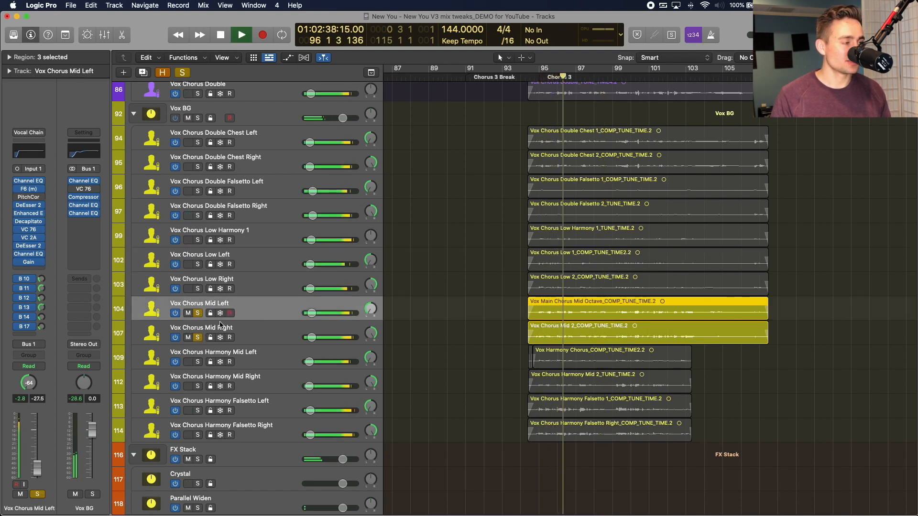
Stop playback, inspect the second Channel EQ on Vox Chorus Mid Left, and close it
{"action": "key", "text": "space"}
{"action": "left_click", "coordinate": [26, 254]}
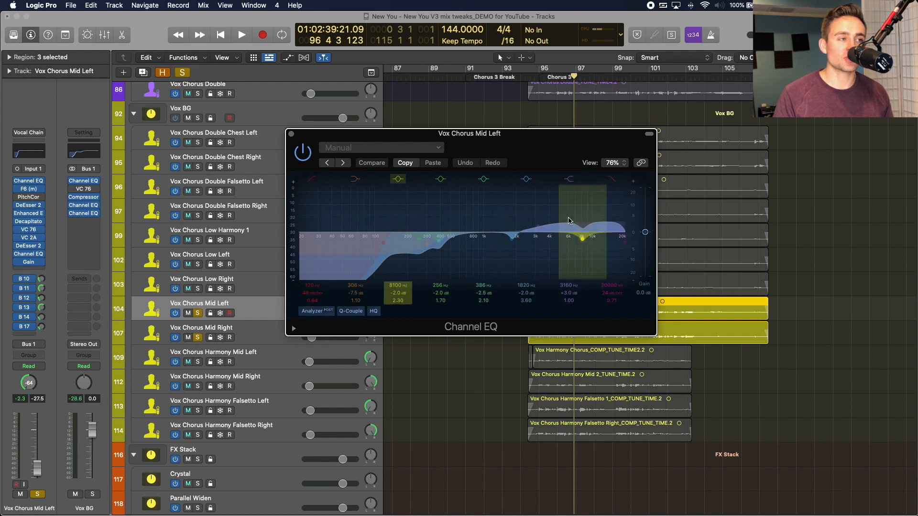
{"action": "left_click", "coordinate": [292, 135]}
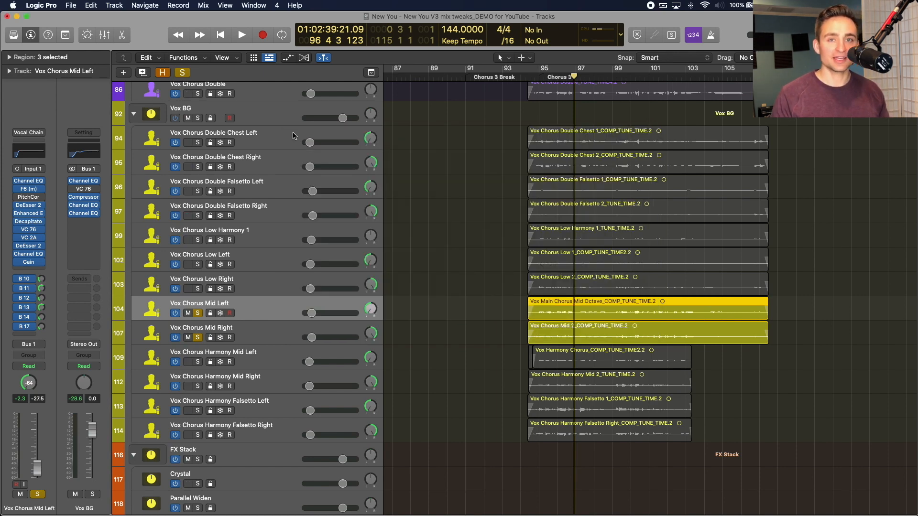